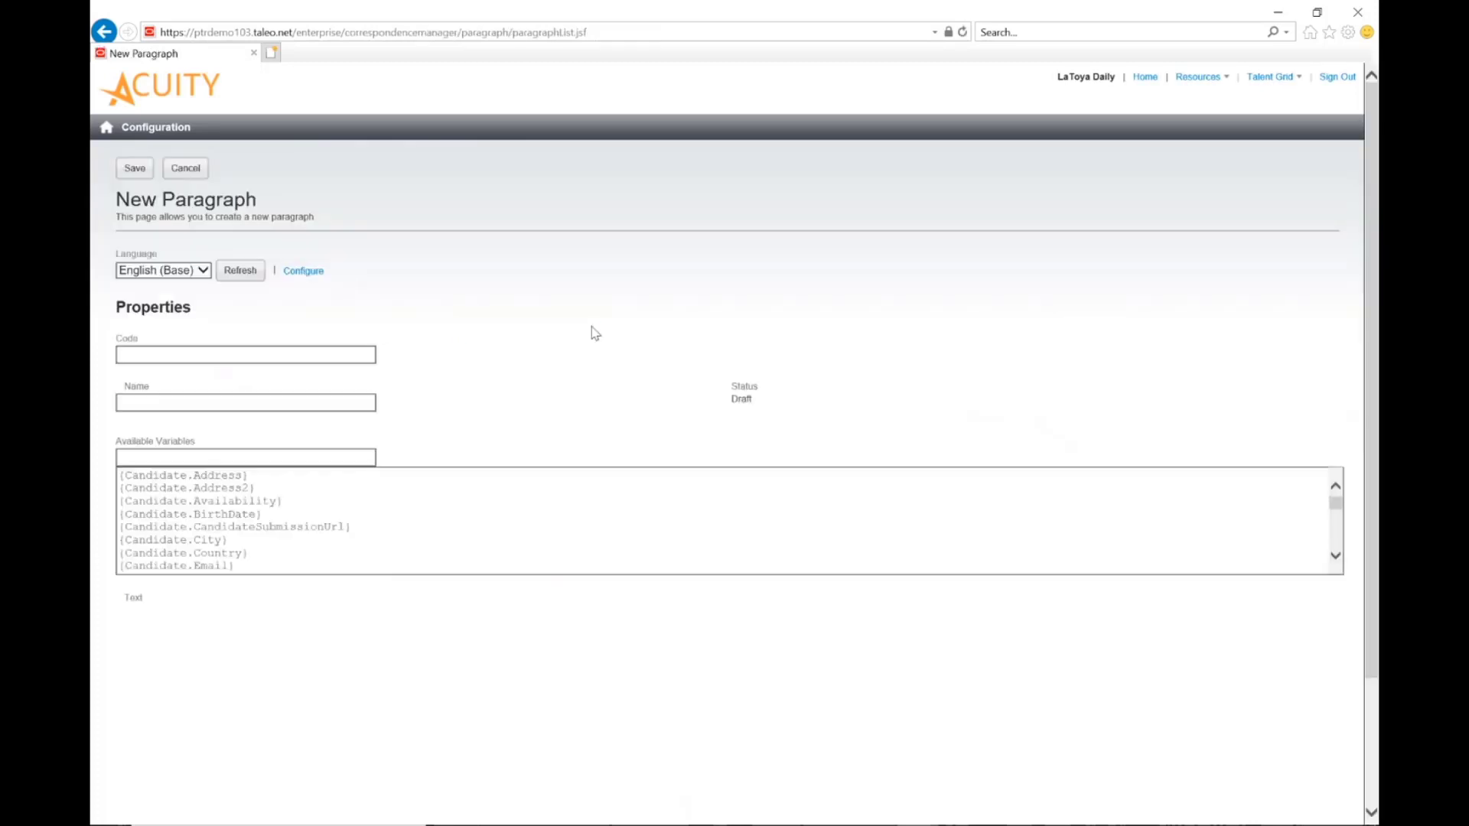
# Copy the full list of available variables from the new paragraph page into a blank Notepad document.
pyautogui.click(317, 457)
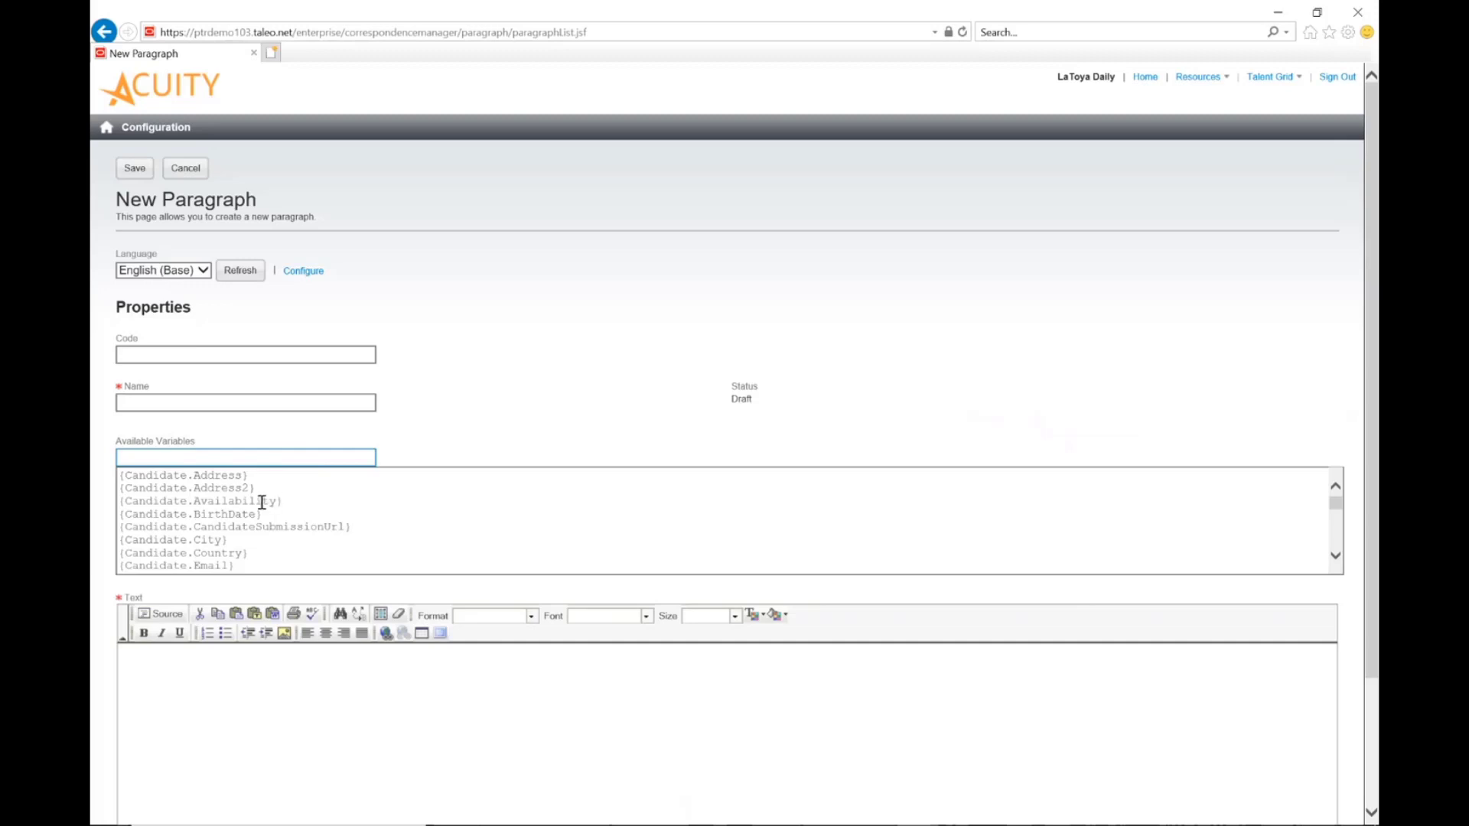
pyautogui.click(268, 495)
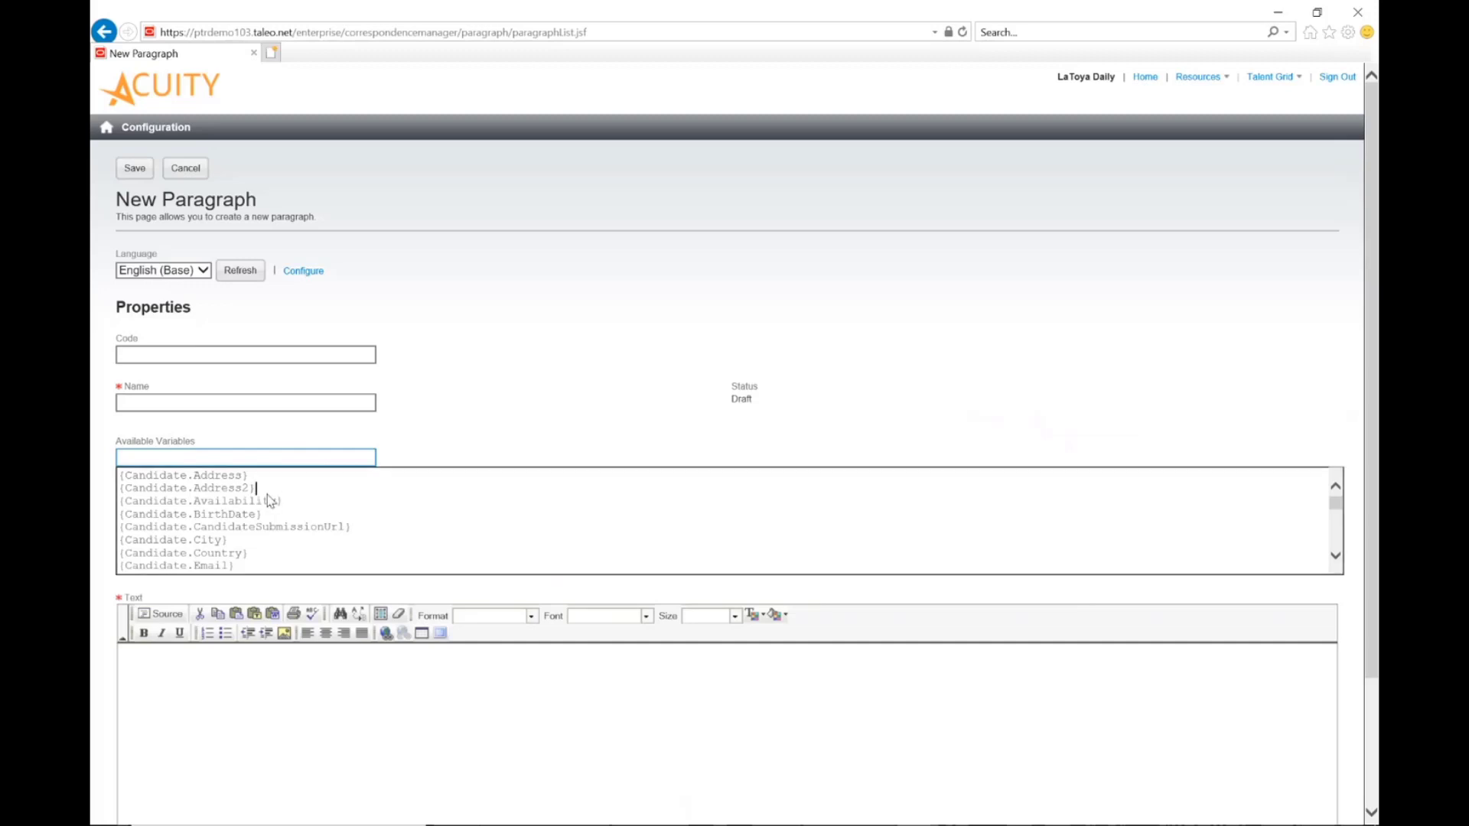
pyautogui.hotkey('ctrl', 'a')
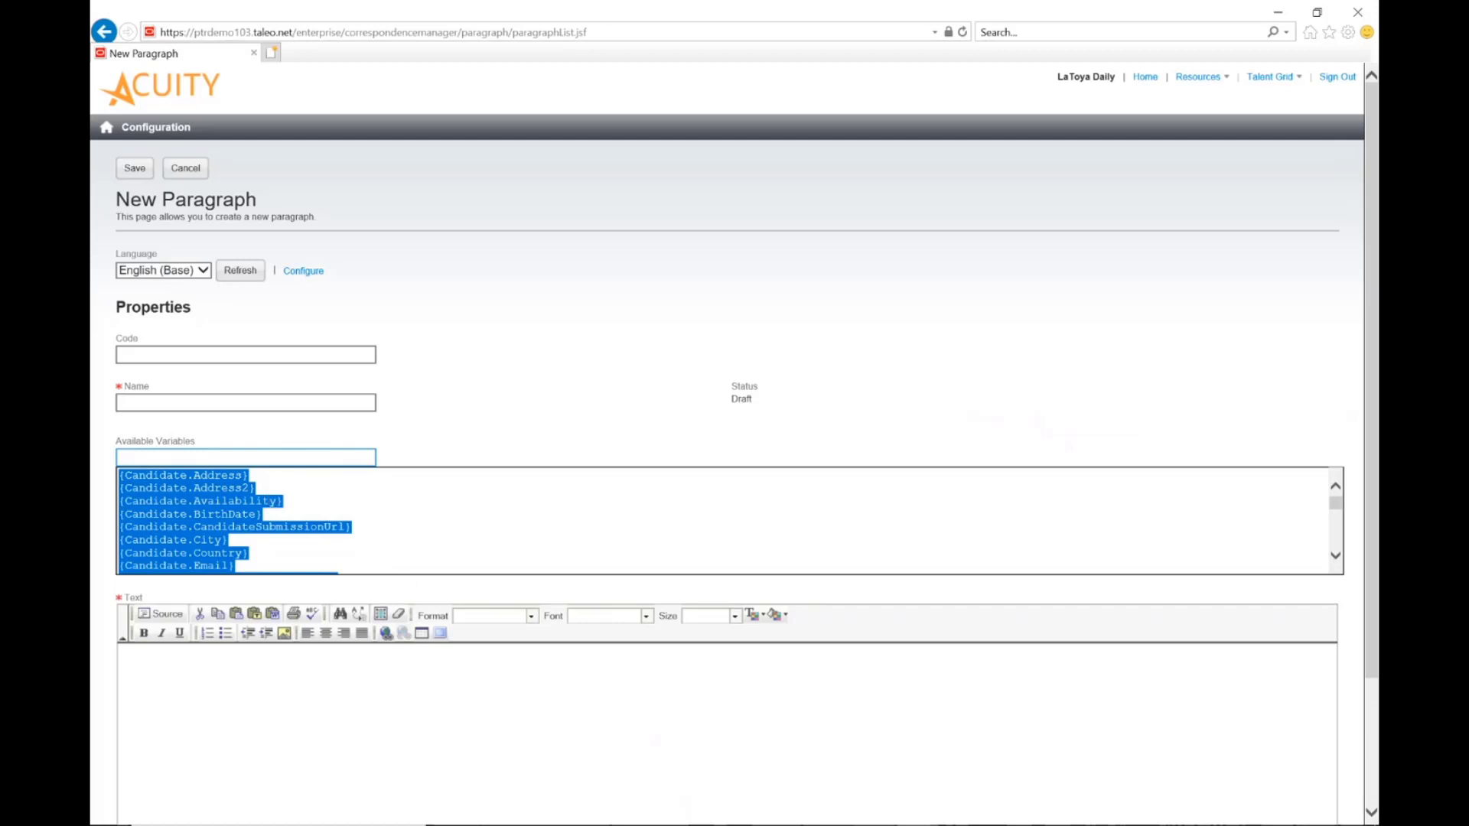
pyautogui.click(870, 825)
pyautogui.hotkey('ctrl', 'v')
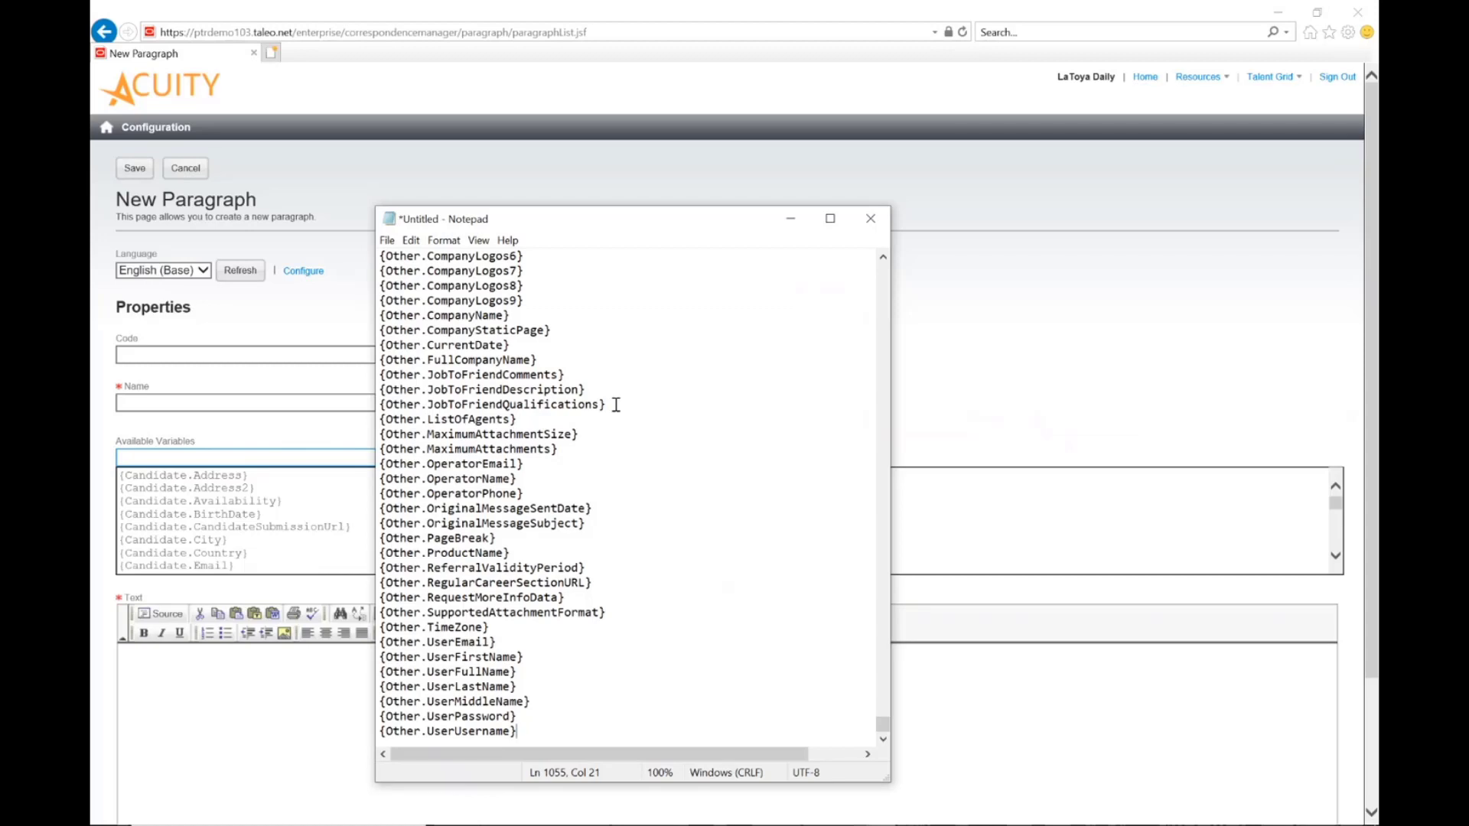
# Cancel the new paragraph in Taleo and return to the main Configuration page.
pyautogui.click(205, 432)
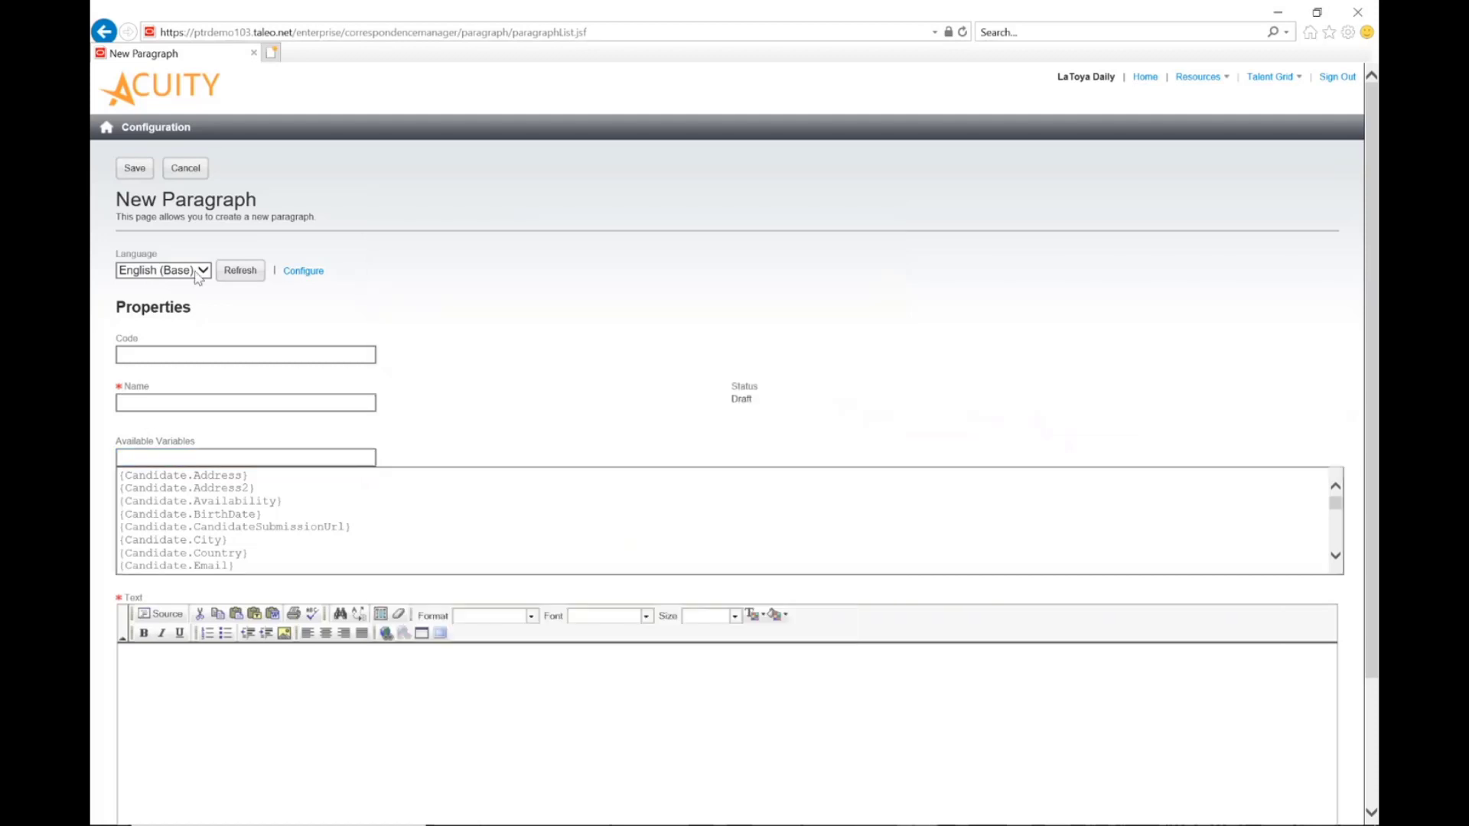
pyautogui.click(200, 171)
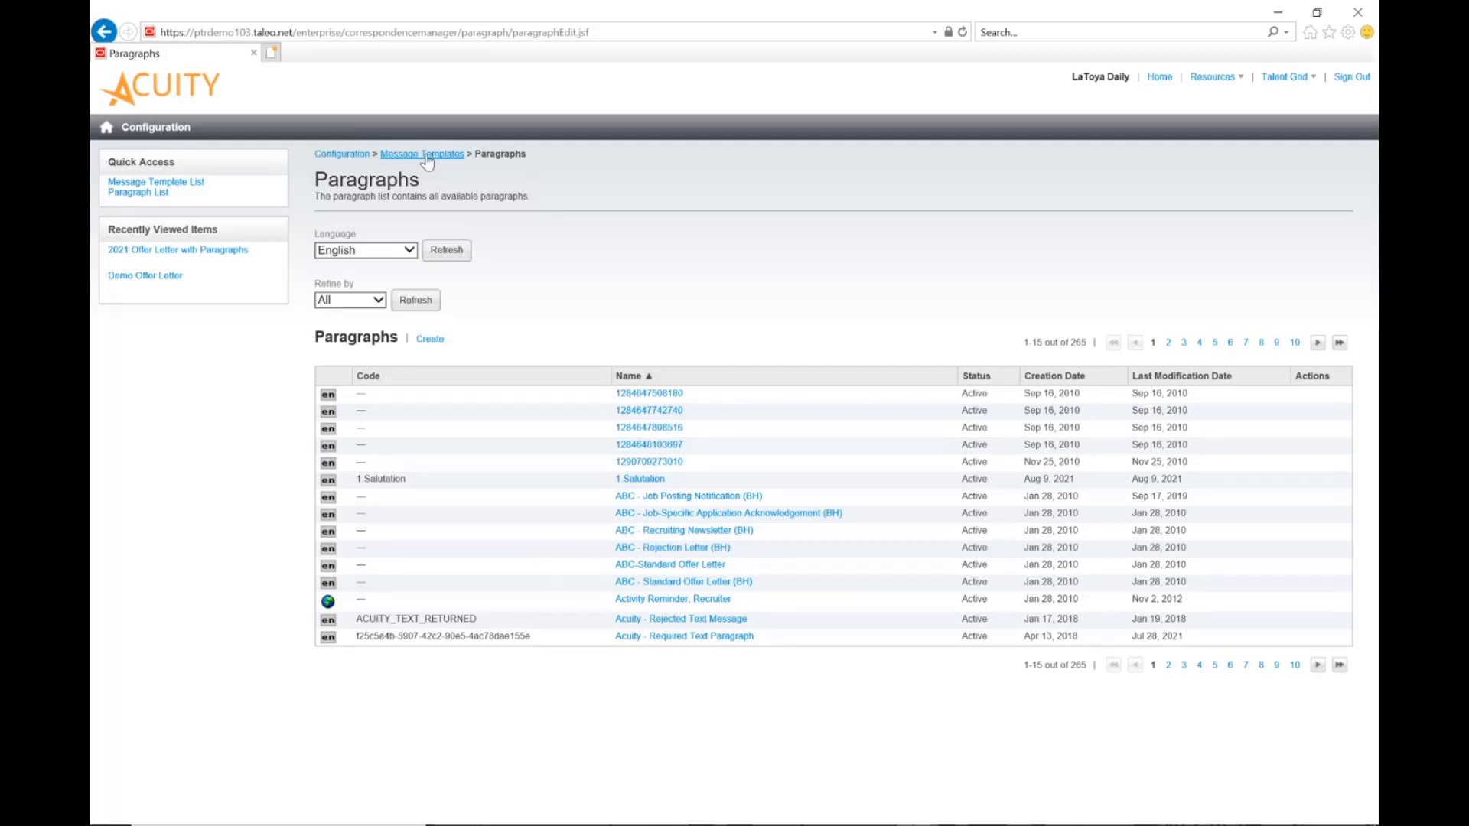
pyautogui.click(360, 154)
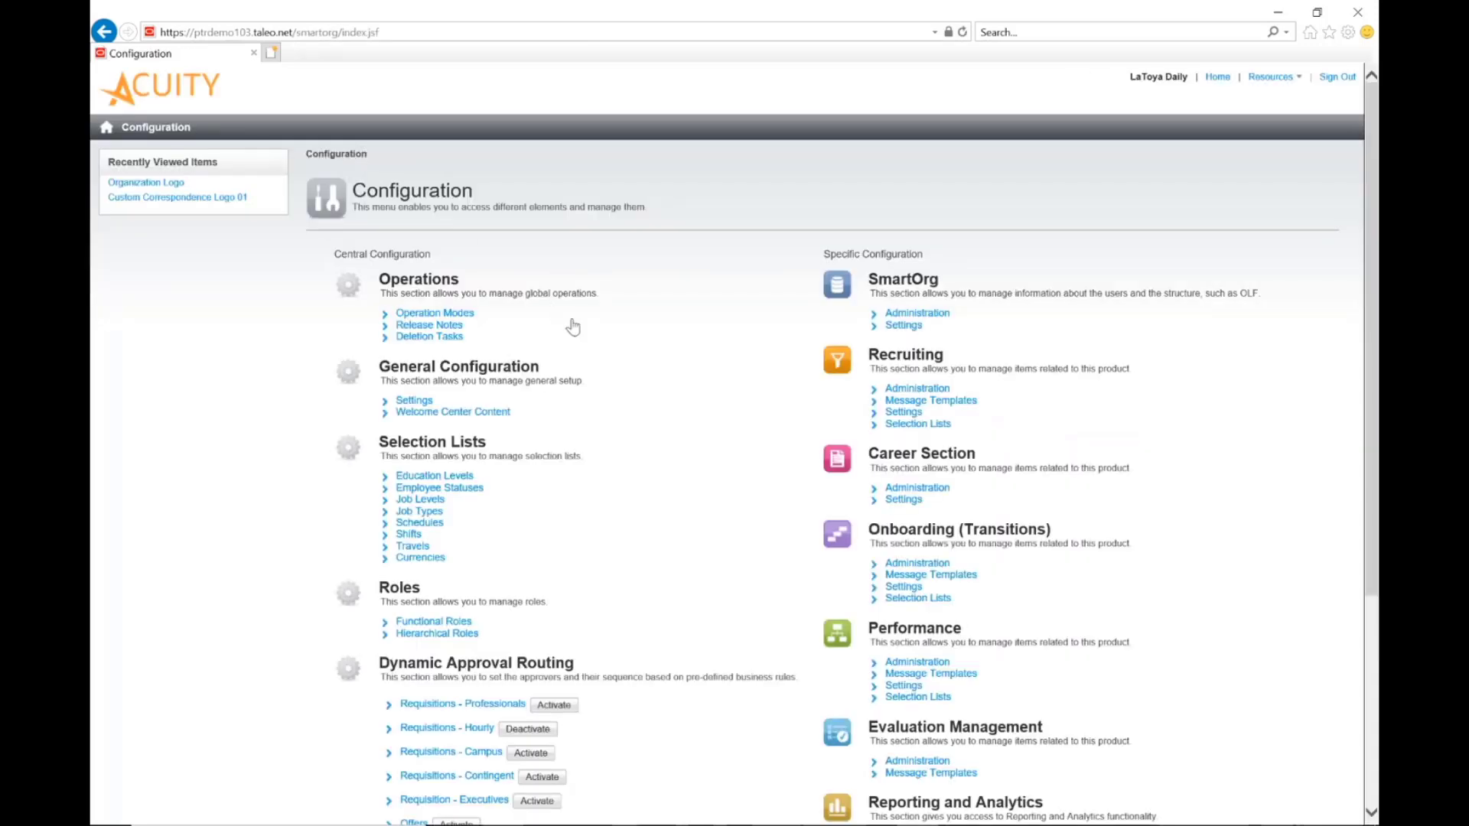
# Switch to Candidate Applicationv2.pdf in Acrobat and prepare it as a form with automatically detected fields.
pyautogui.hotkey('alt', 'Tab')
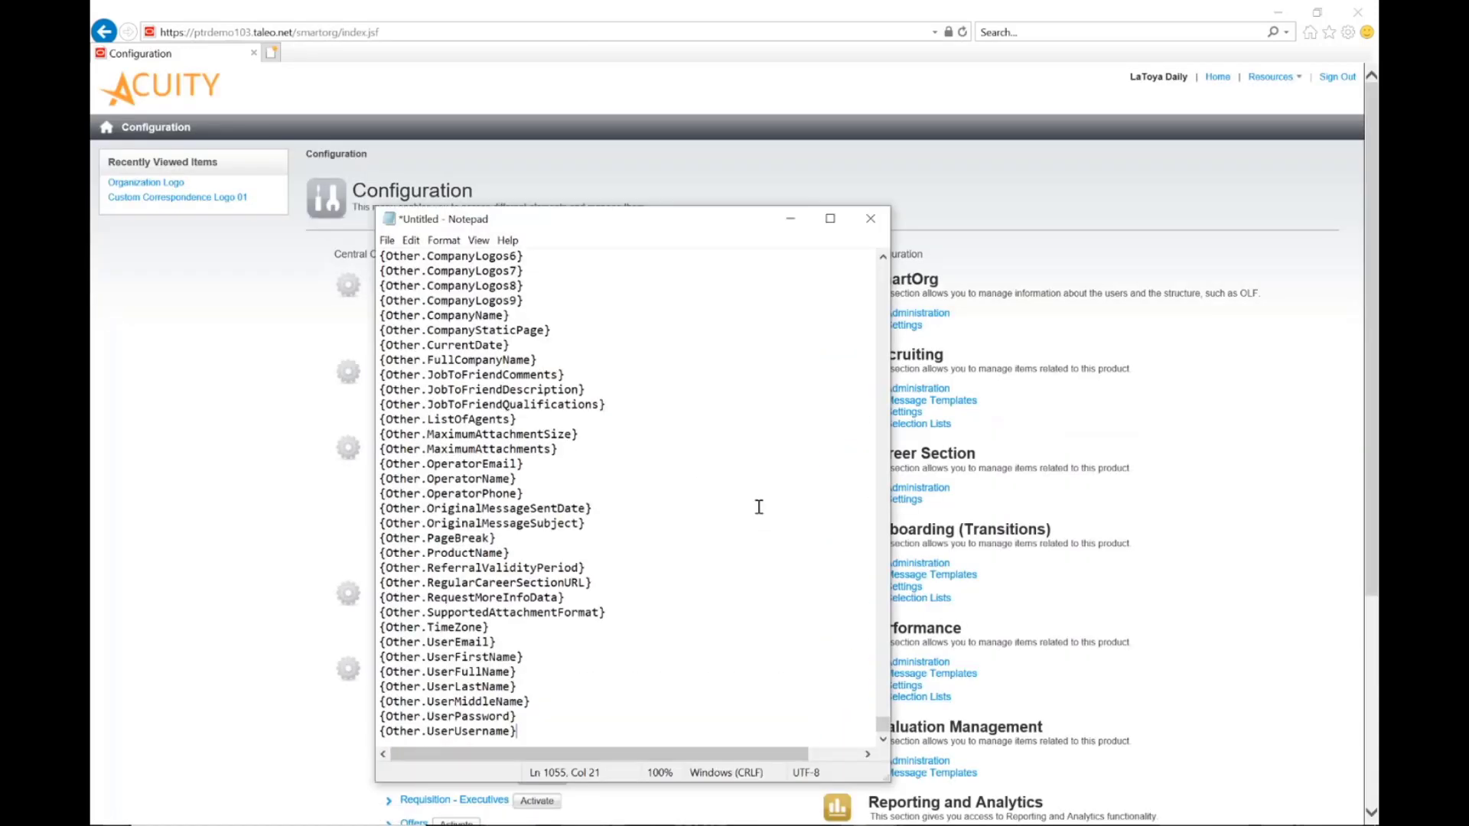
pyautogui.scroll(8, 754, 502)
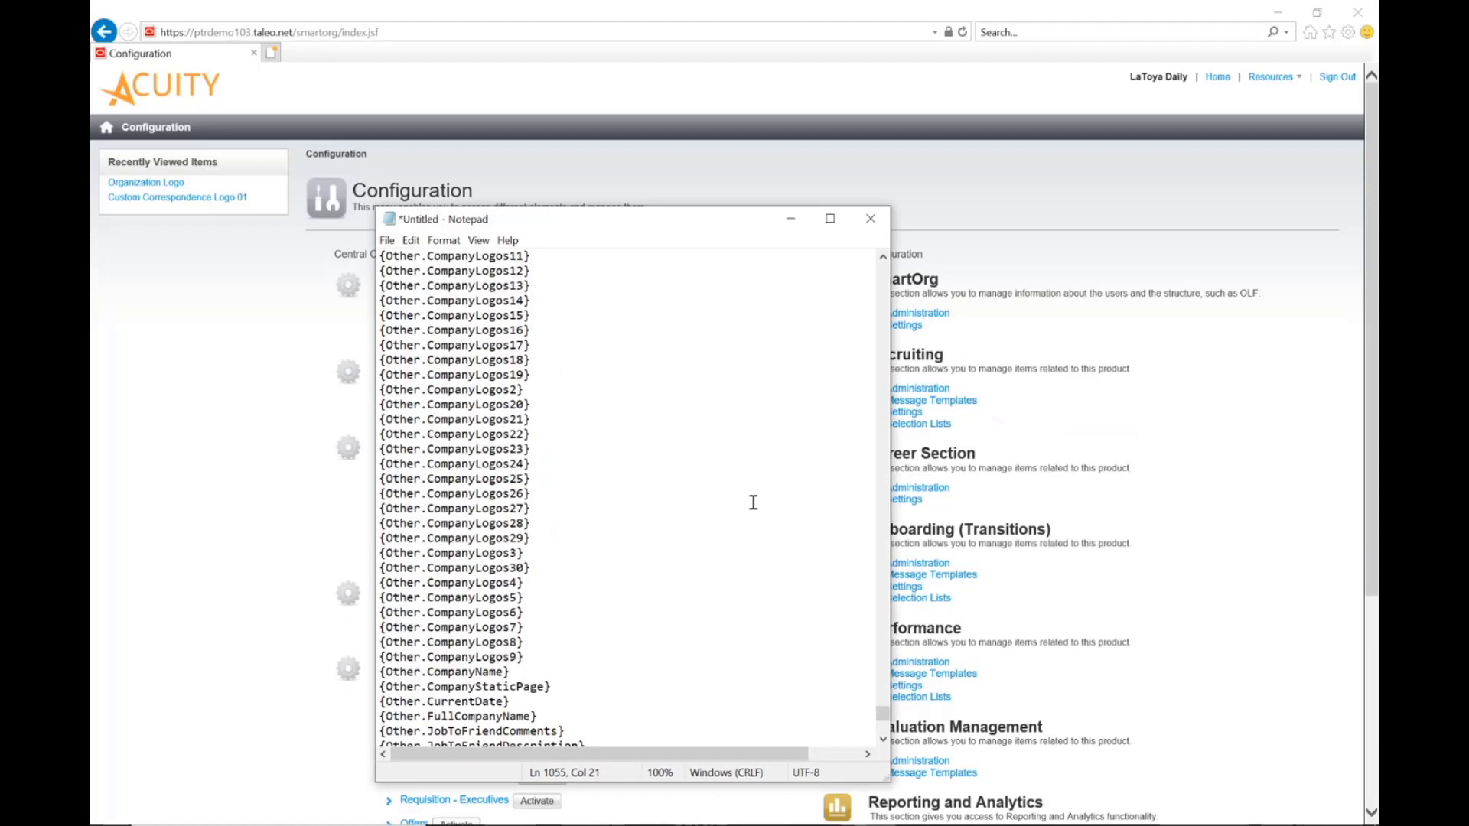
pyautogui.moveTo(960, 824)
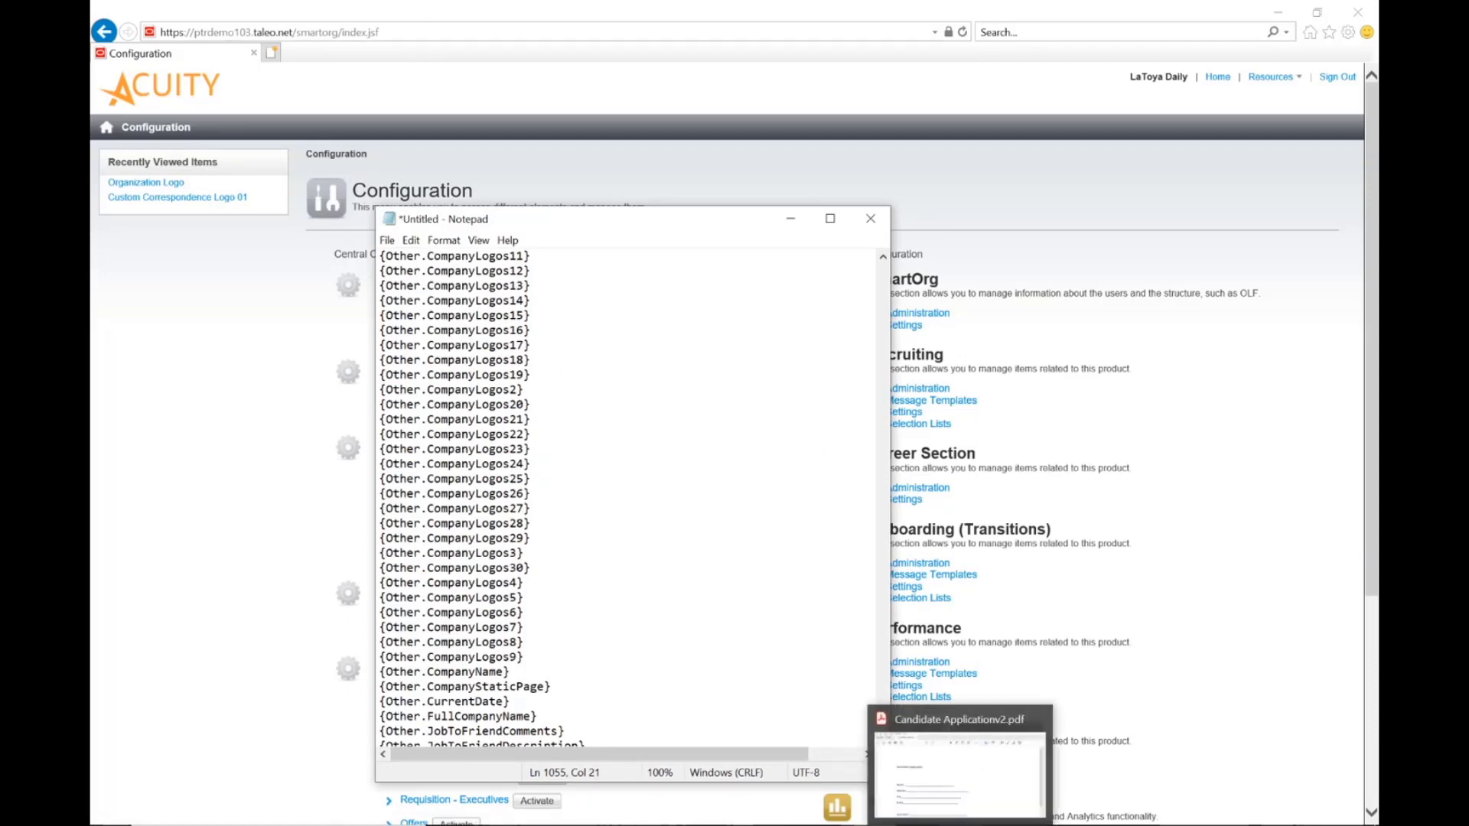
pyautogui.click(960, 772)
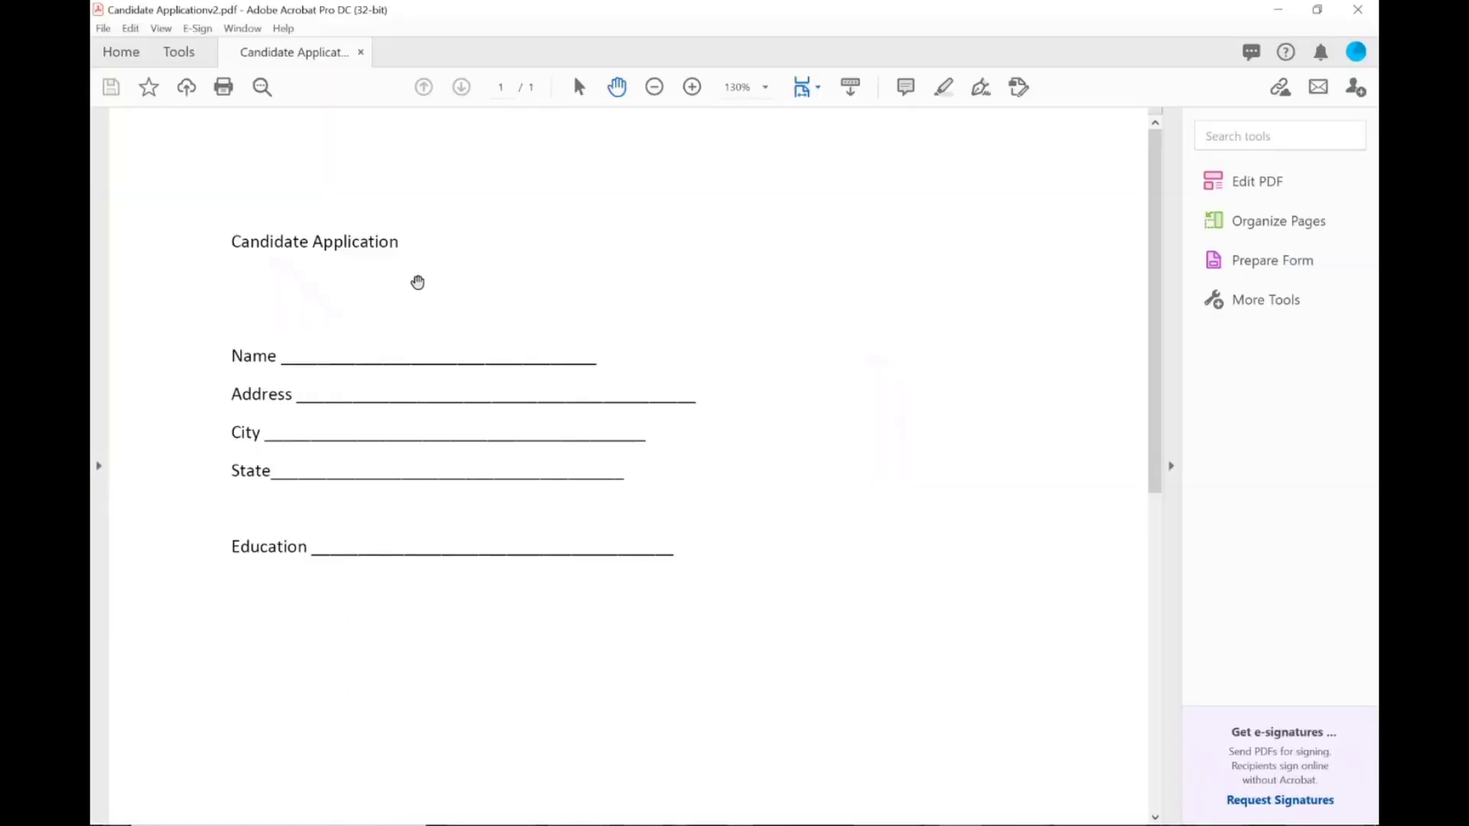
pyautogui.click(1300, 268)
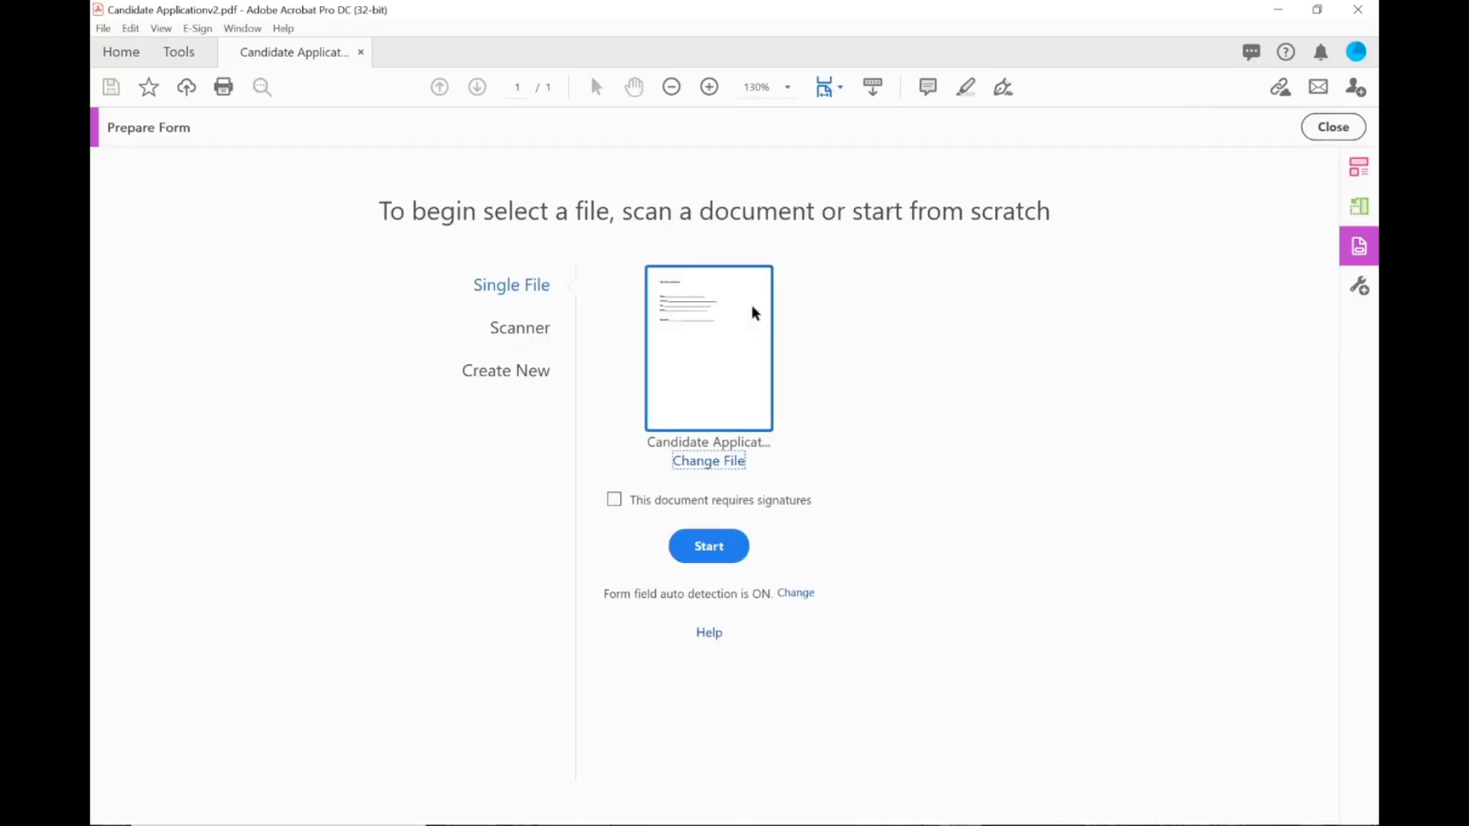
pyautogui.click(709, 548)
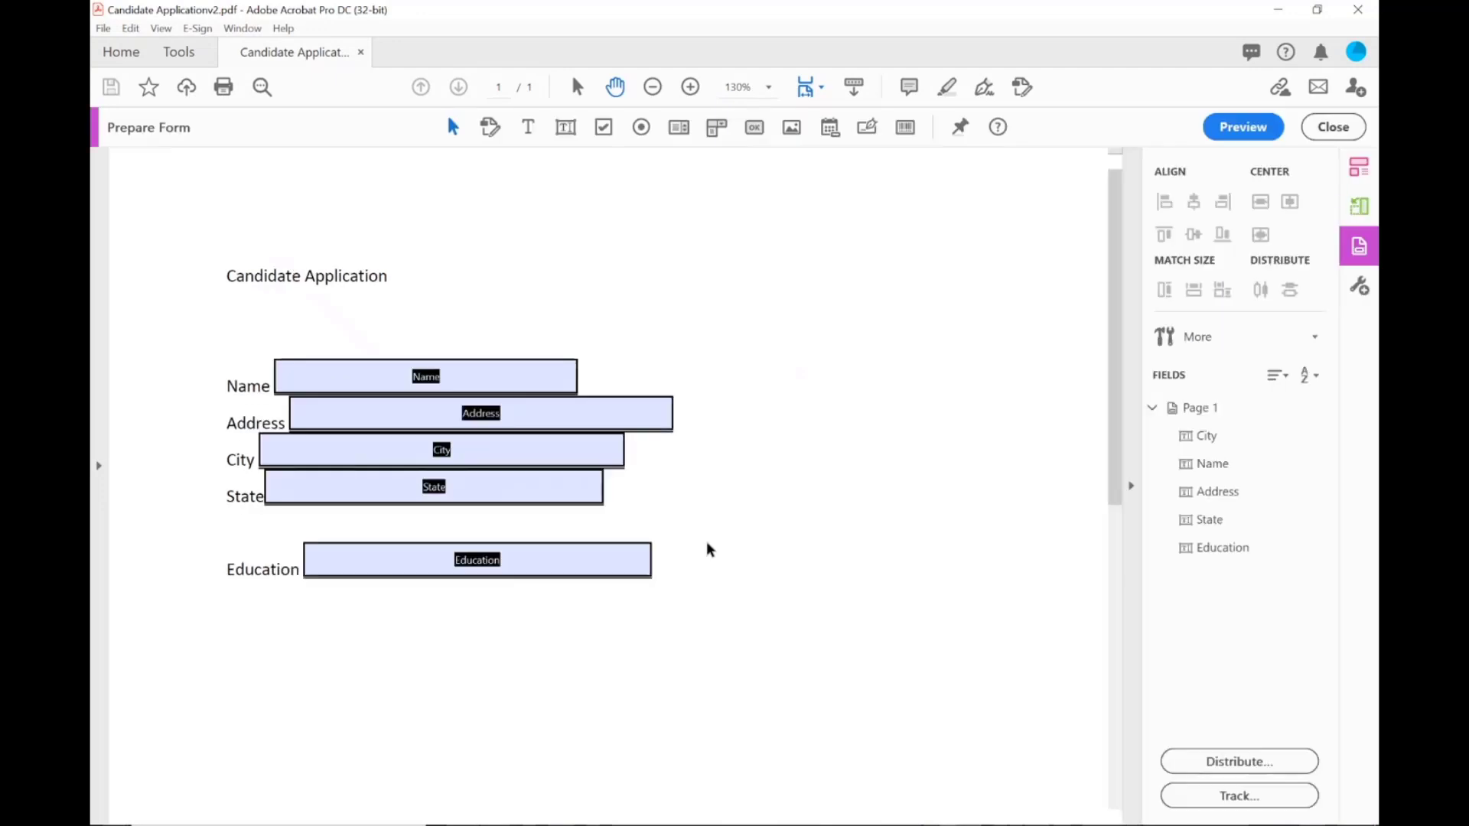
# Copy the {Candidate.FullName} variable from the list in Notepad.
pyautogui.click(494, 384)
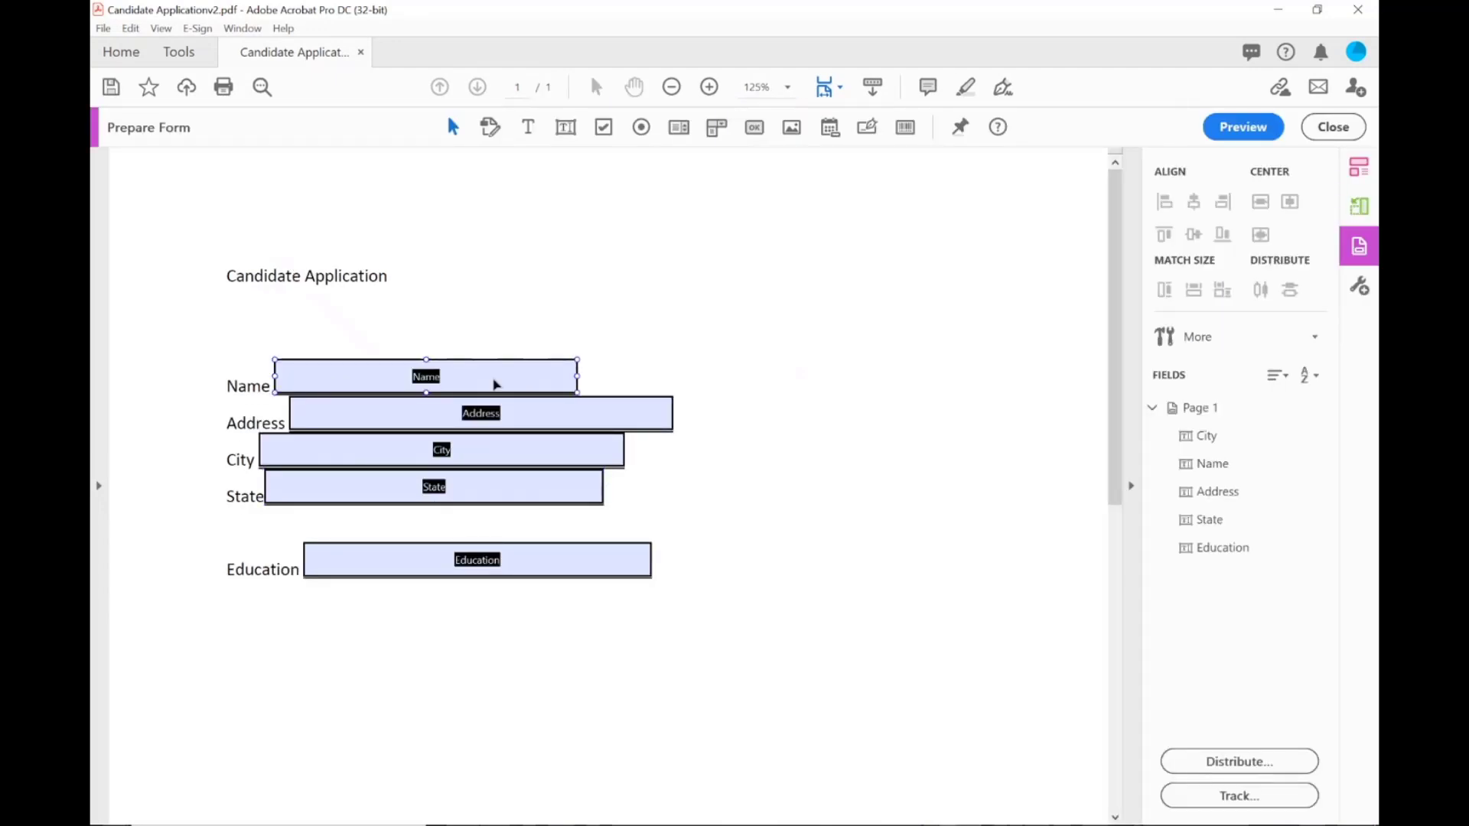
pyautogui.click(666, 645)
pyautogui.hotkey('alt', 'Tab')
pyautogui.scroll(20, 696, 370)
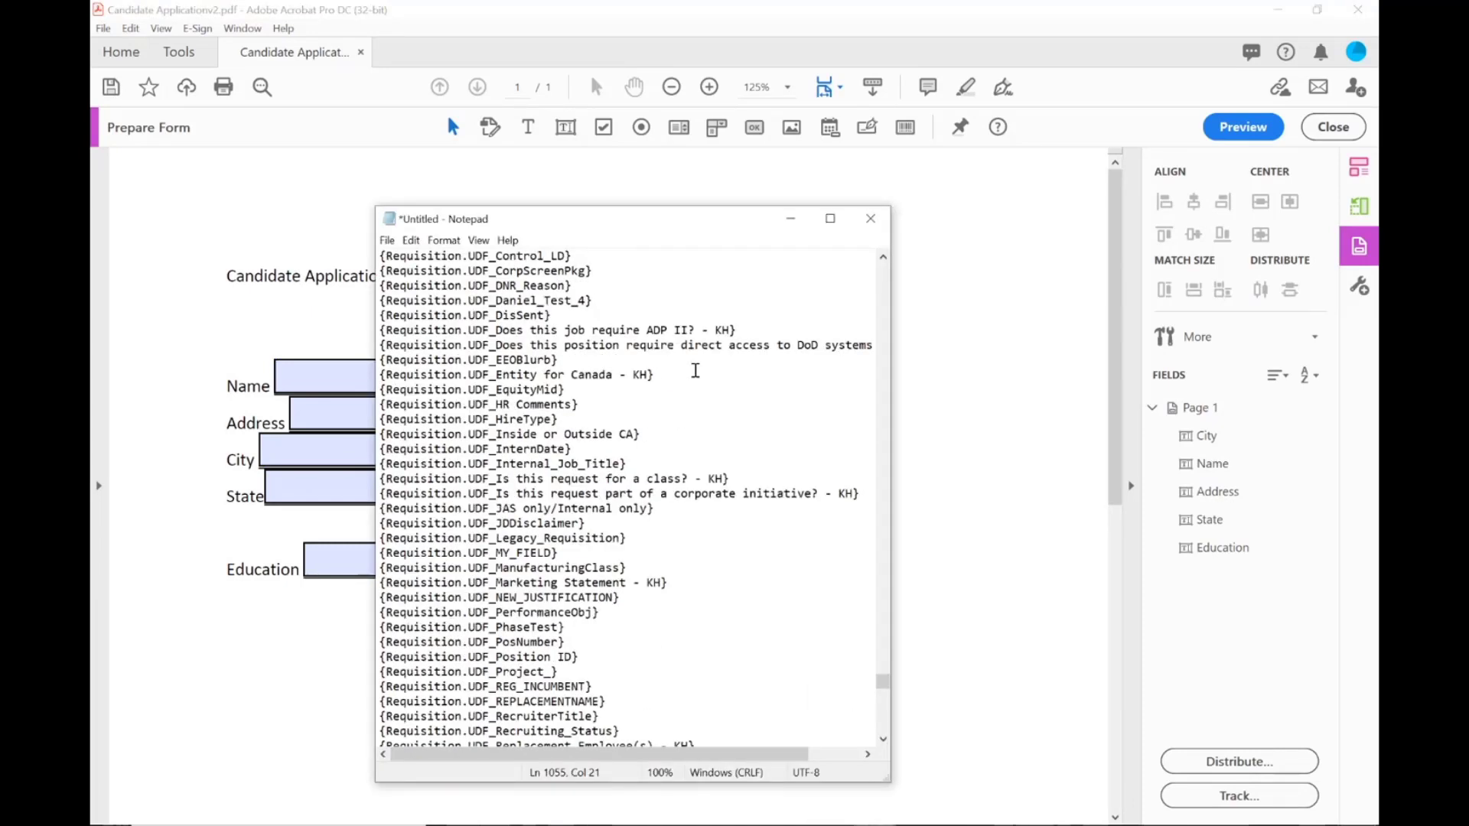
pyautogui.scroll(1, 695, 370)
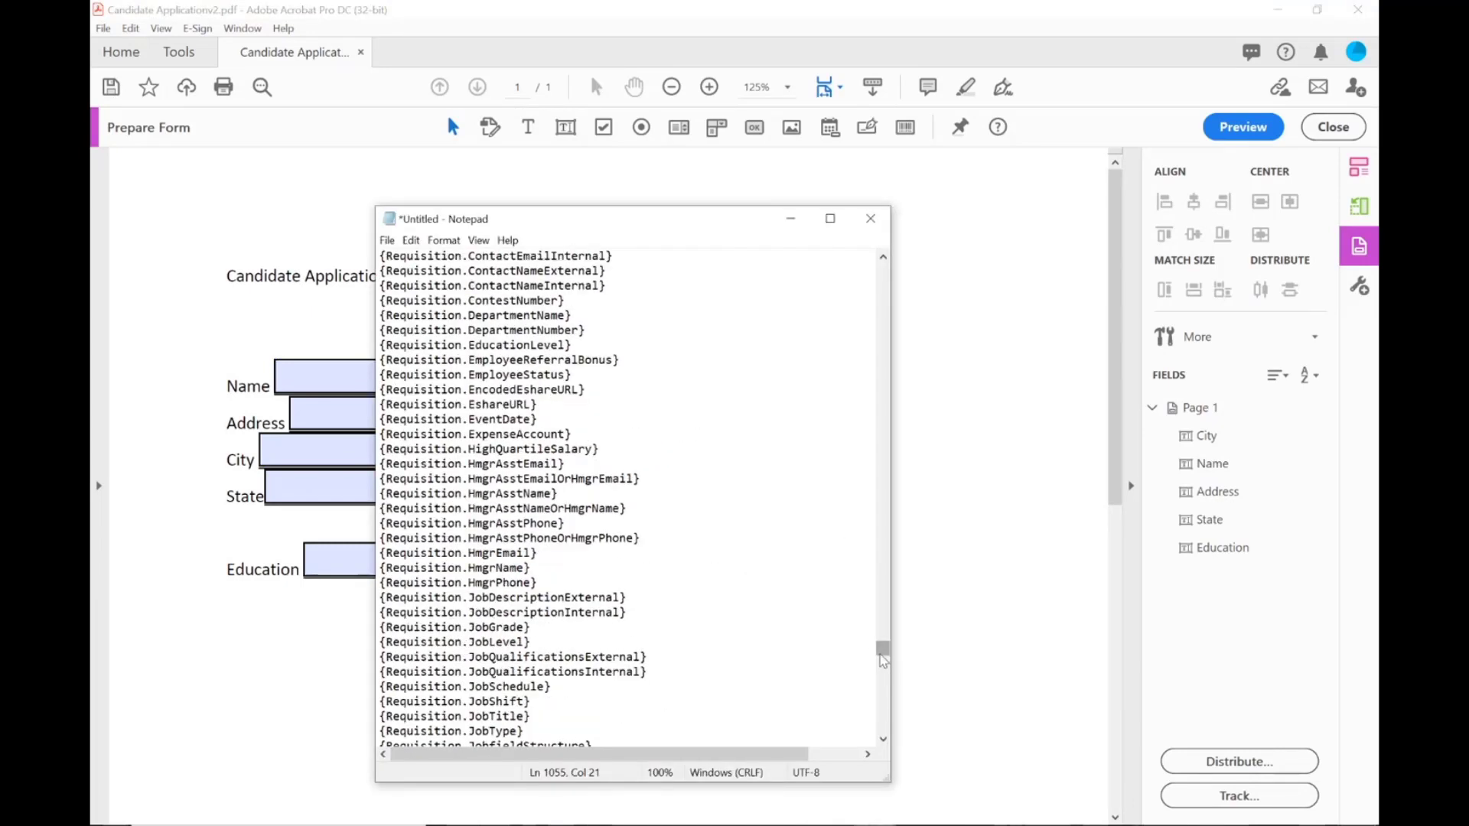
pyautogui.moveTo(885, 650); pyautogui.dragTo(884, 269)
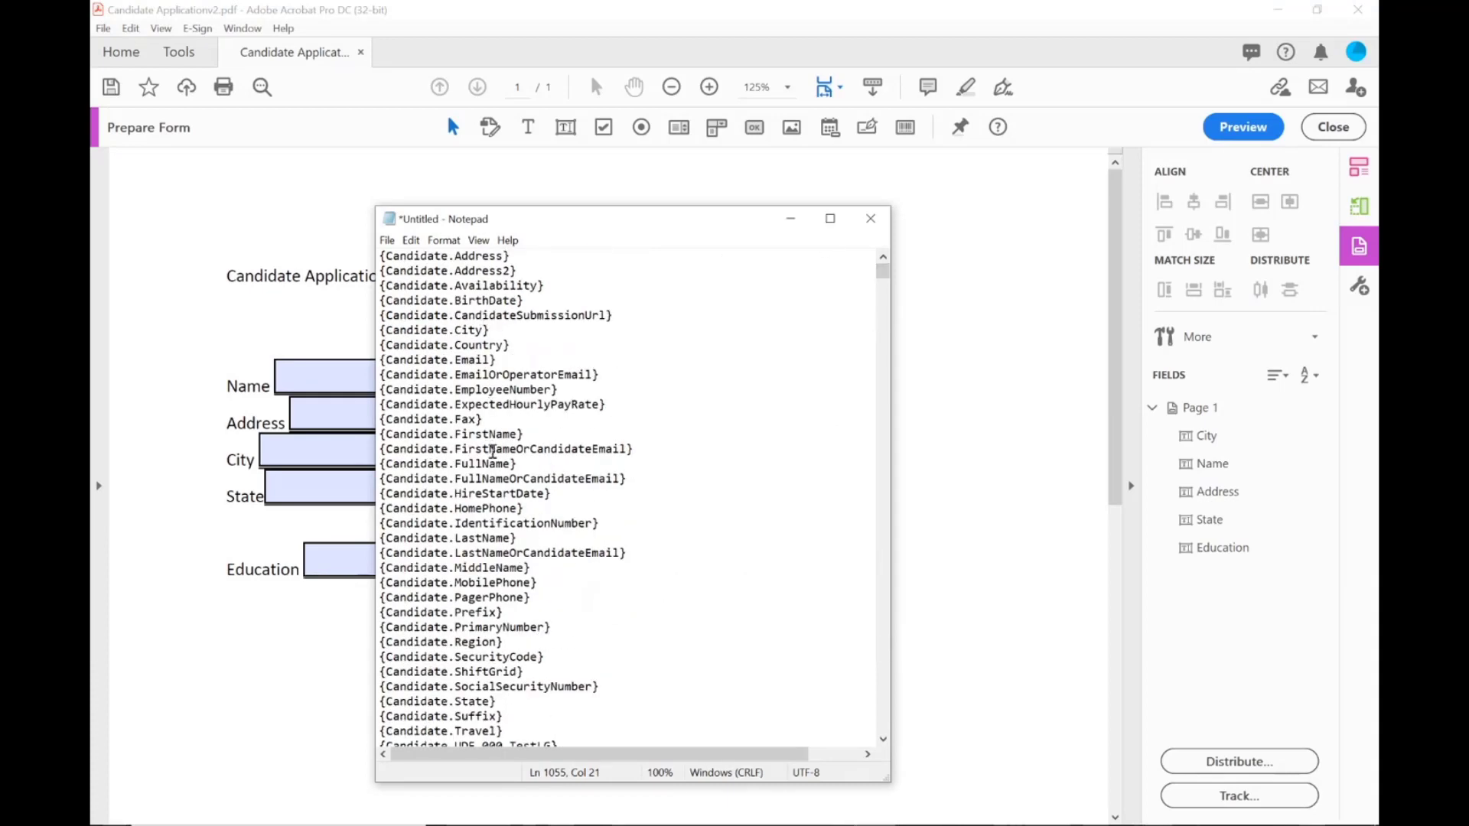
pyautogui.moveTo(538, 467); pyautogui.dragTo(266, 457)
pyautogui.hotkey('ctrl', 'c')
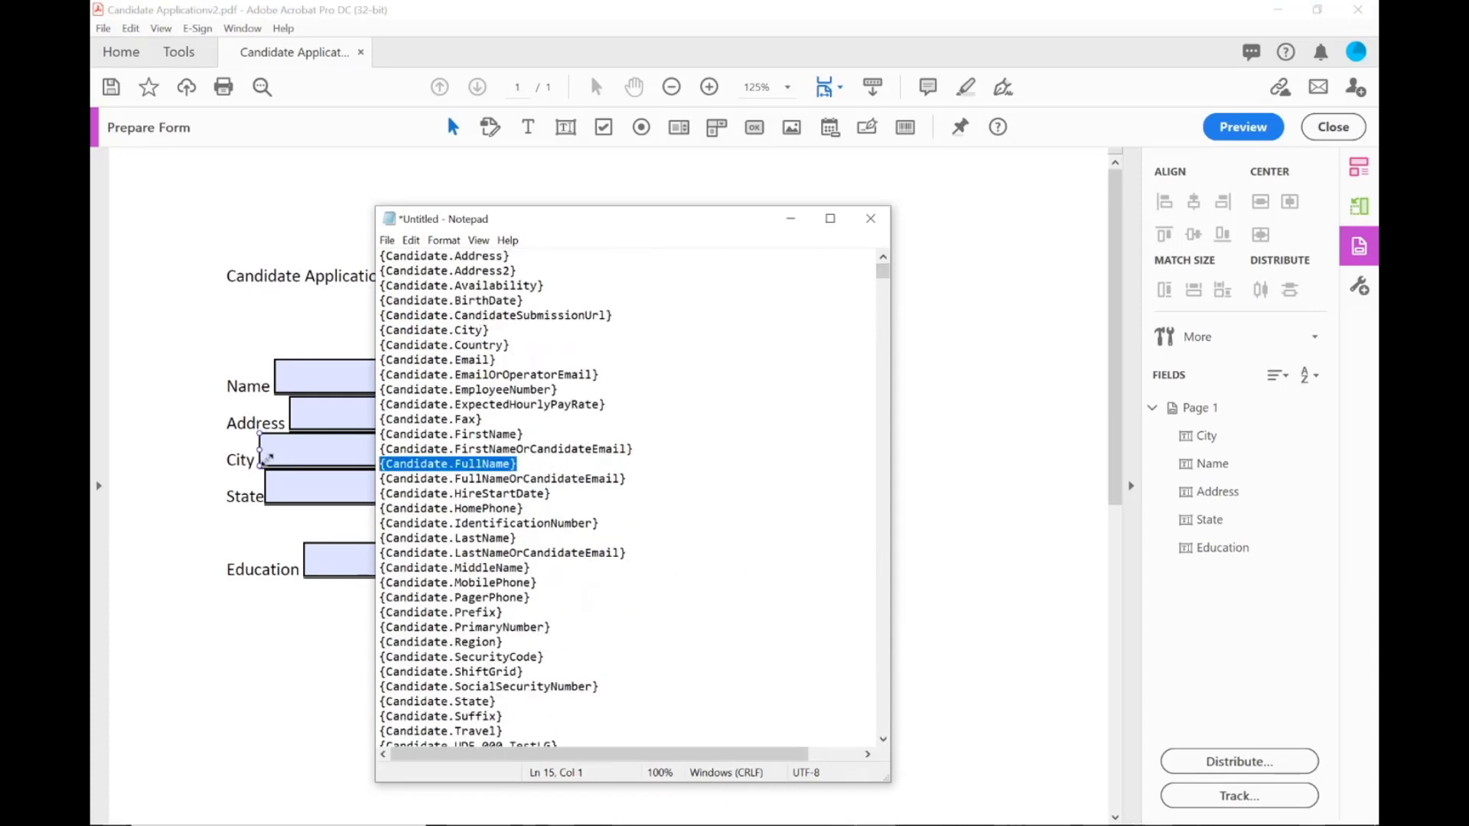
# Rename the Name text field in the PDF form as {Candidate.FullName} and make it read-only.
pyautogui.click(301, 384)
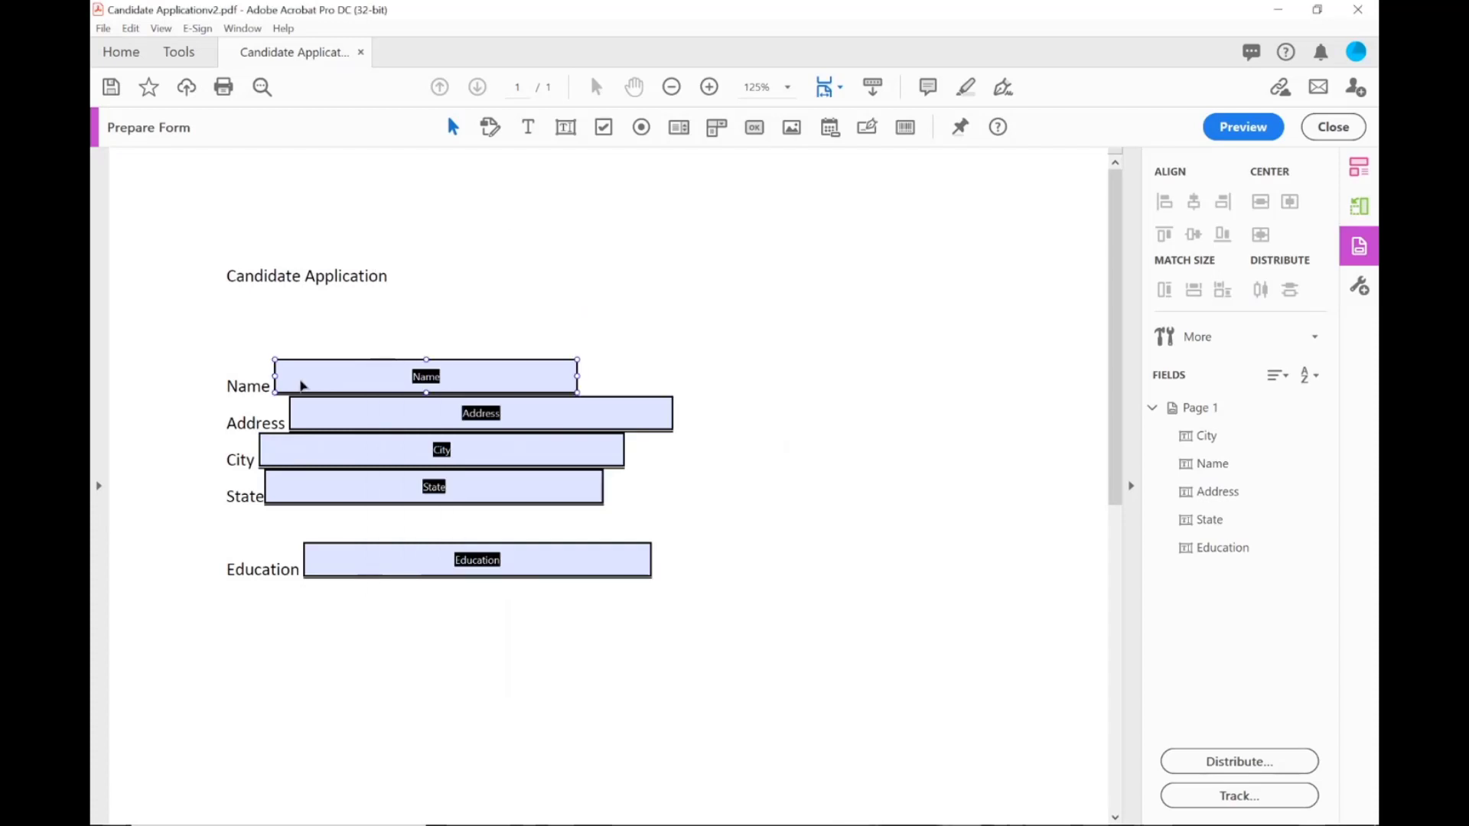
pyautogui.doubleClick(303, 387)
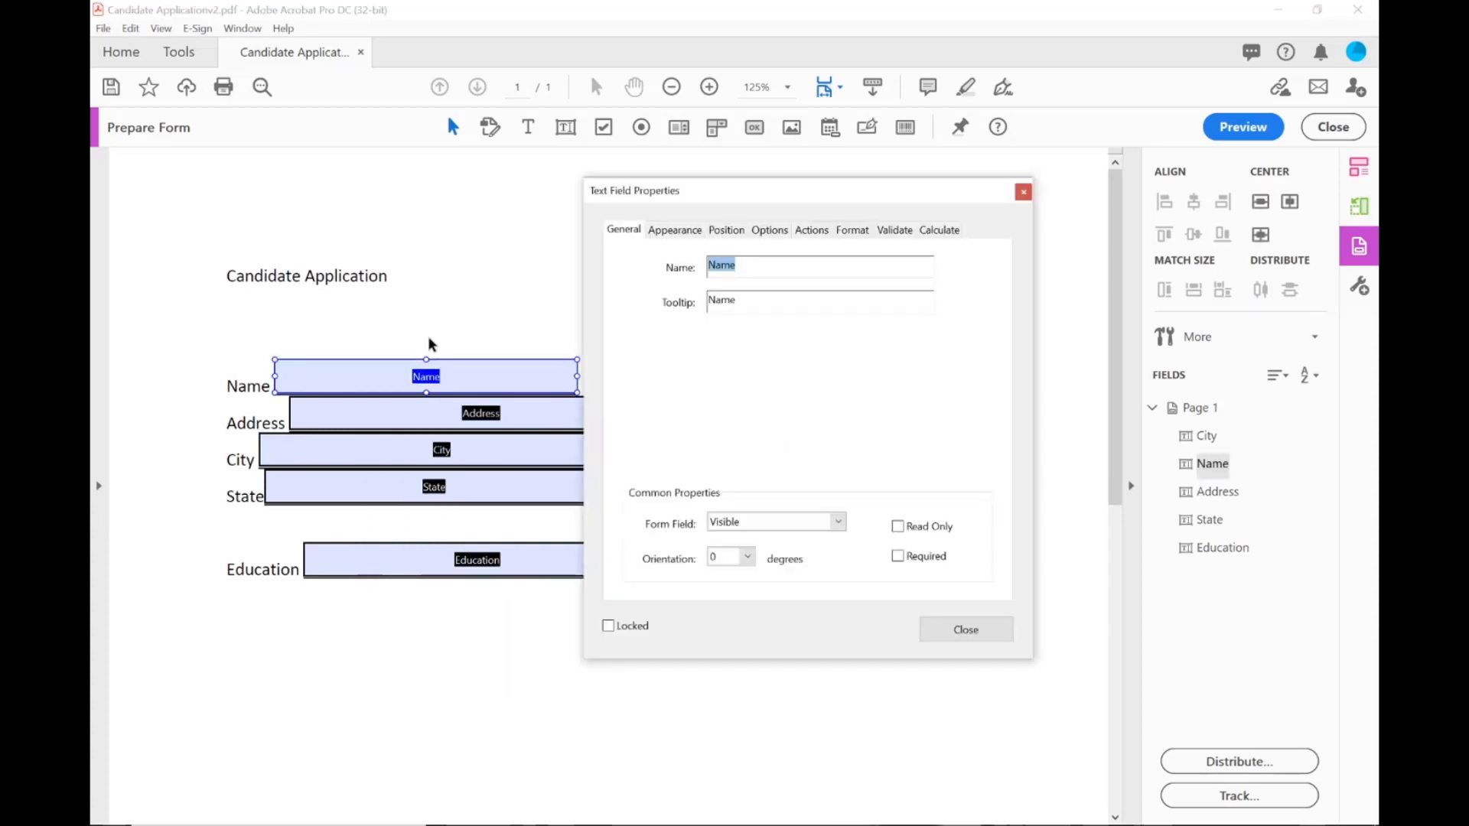
pyautogui.hotkey('ctrl', 'v')
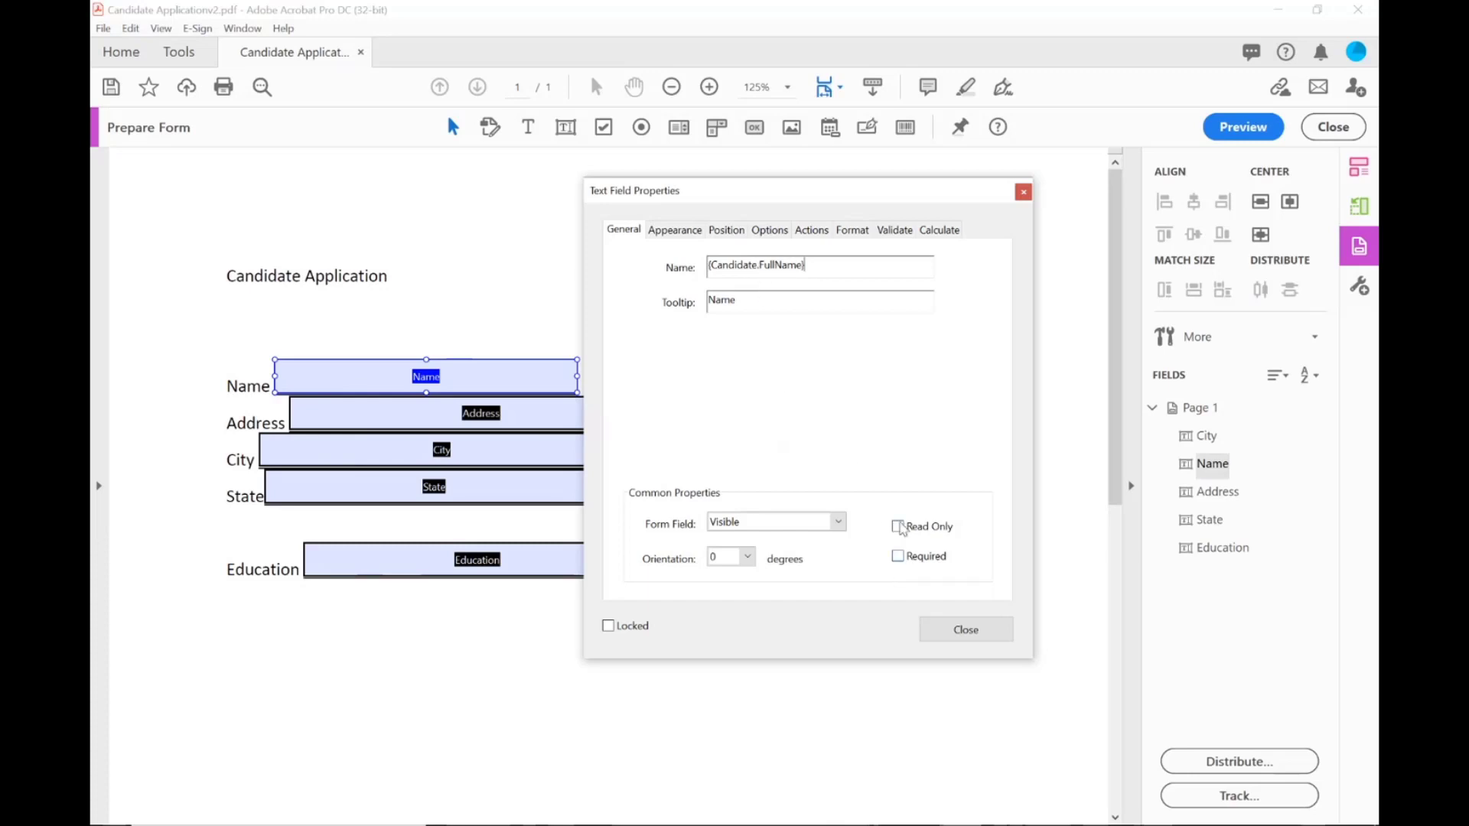
pyautogui.click(898, 526)
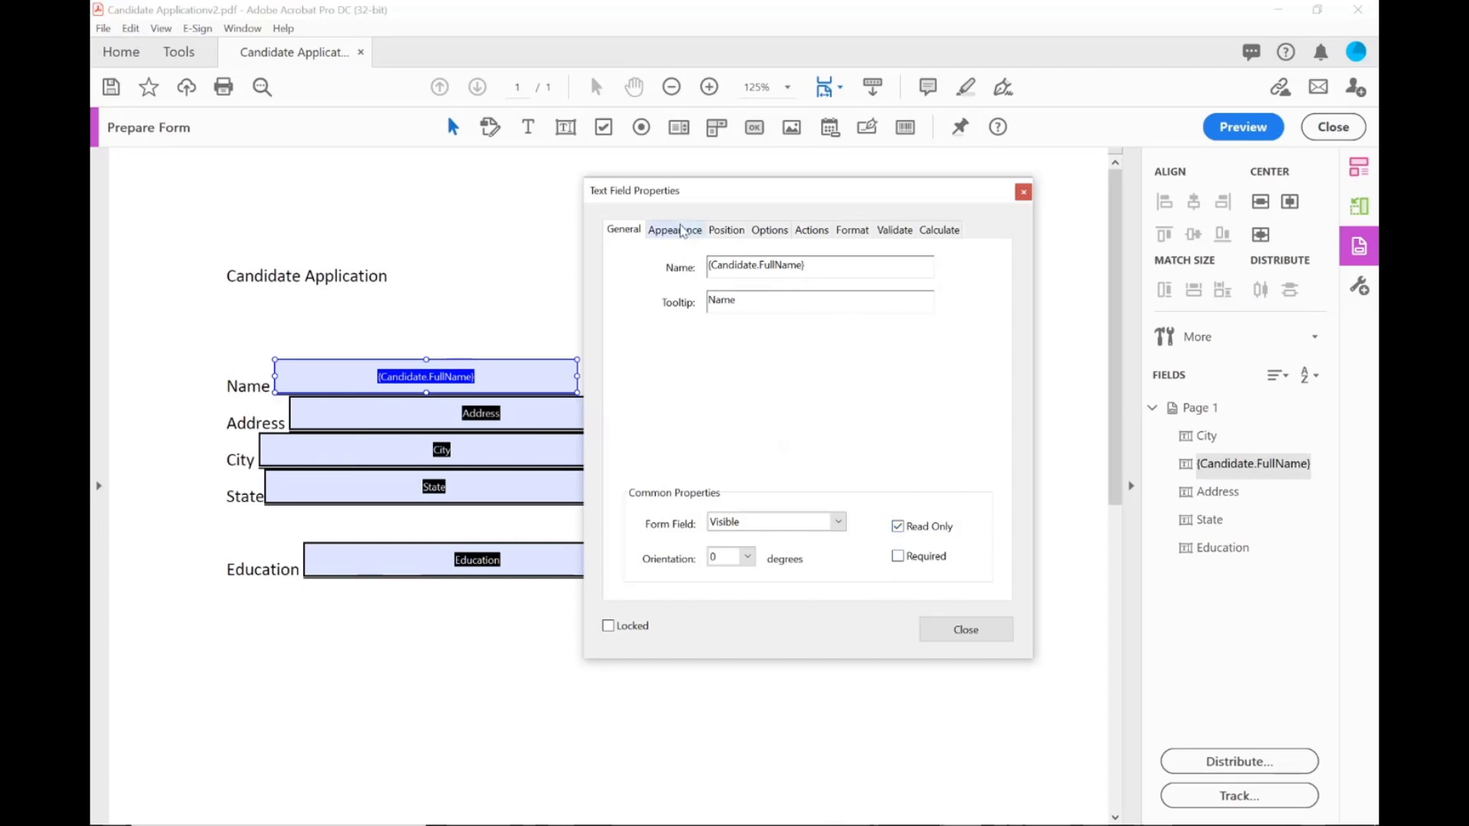
# Set the full name field's font size to 10 and close its properties.
pyautogui.click(681, 230)
pyautogui.click(807, 401)
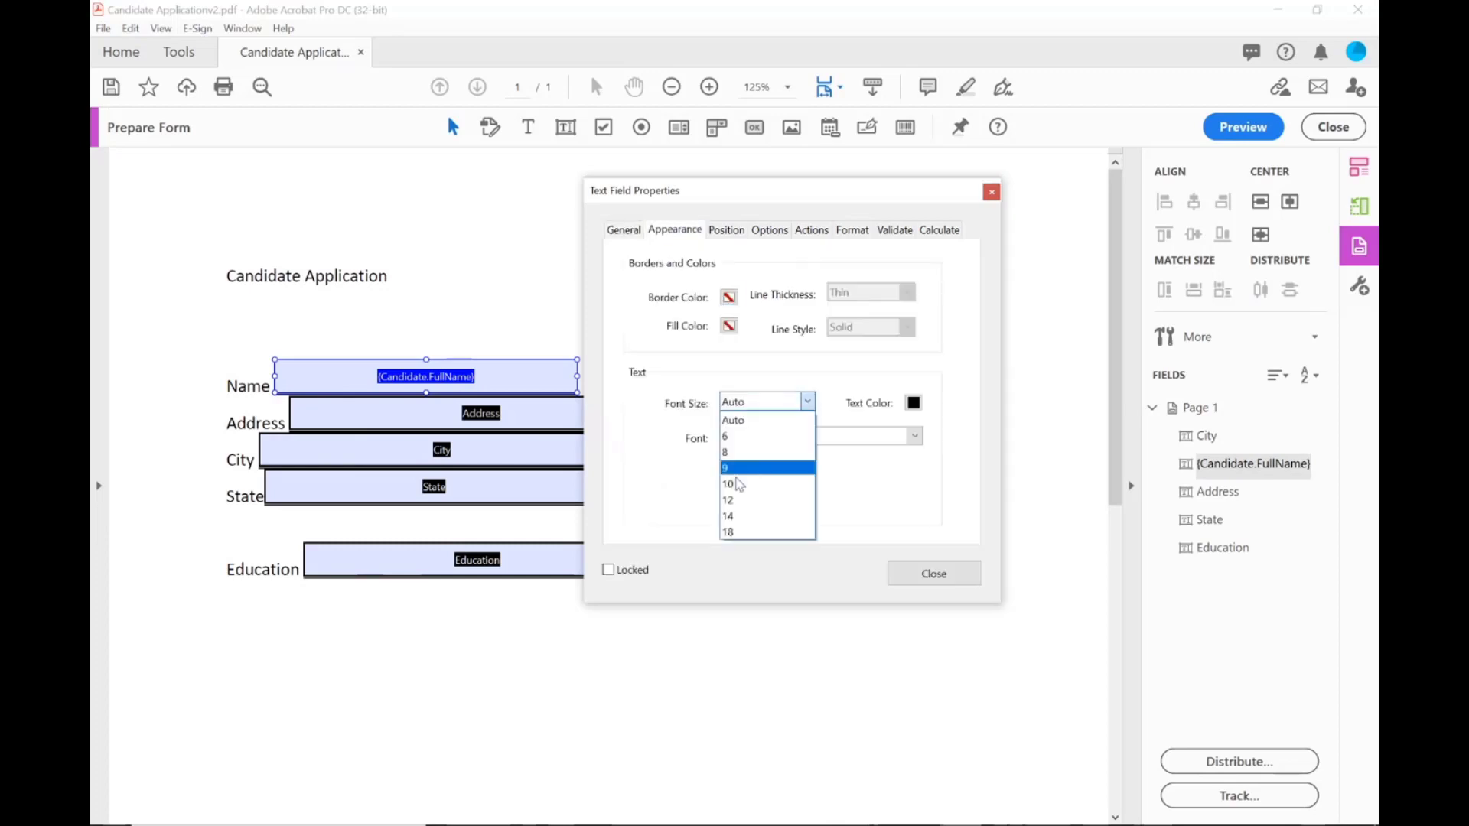
pyautogui.click(728, 485)
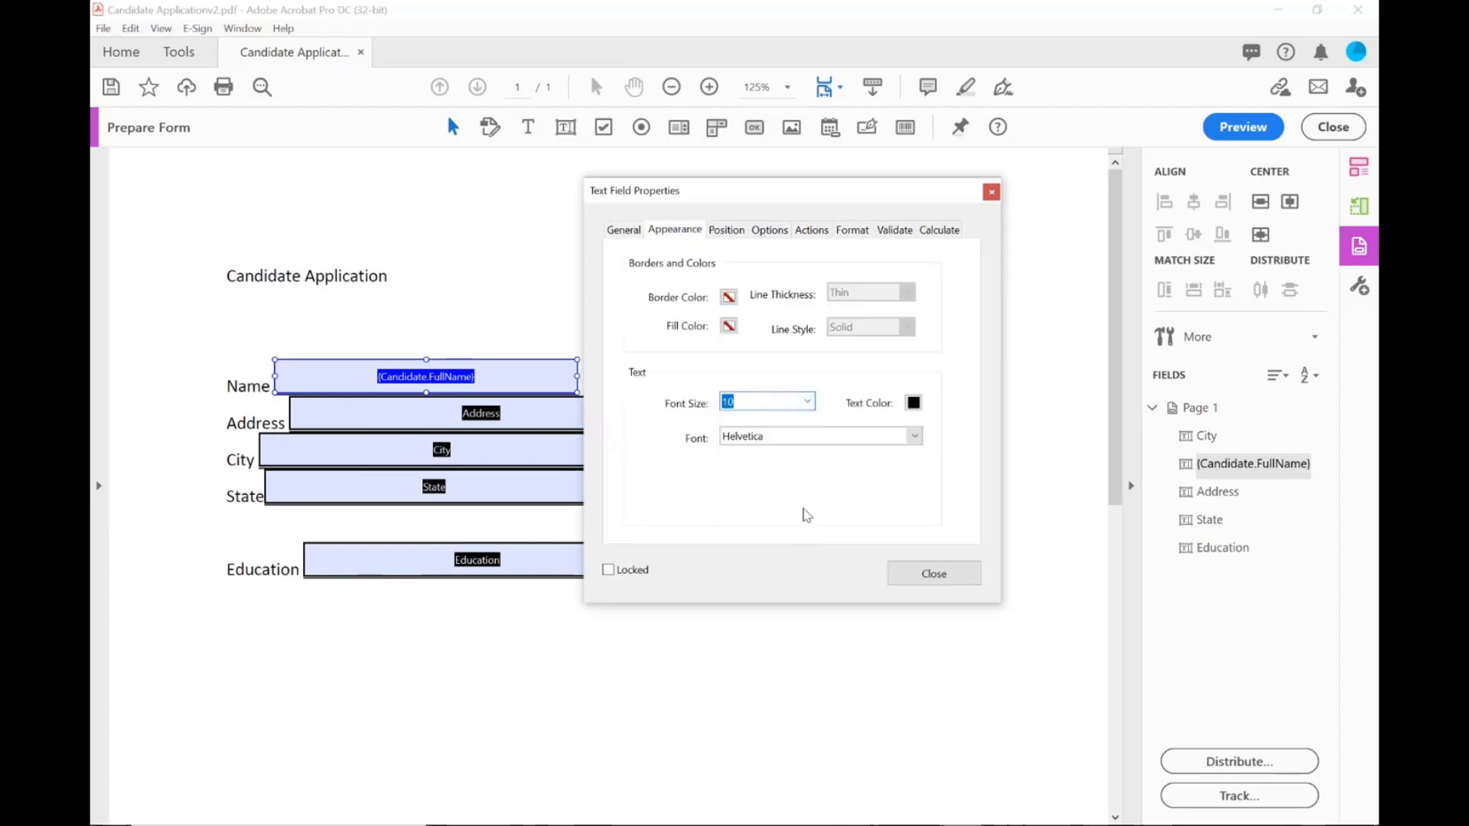
pyautogui.click(969, 580)
pyautogui.click(763, 629)
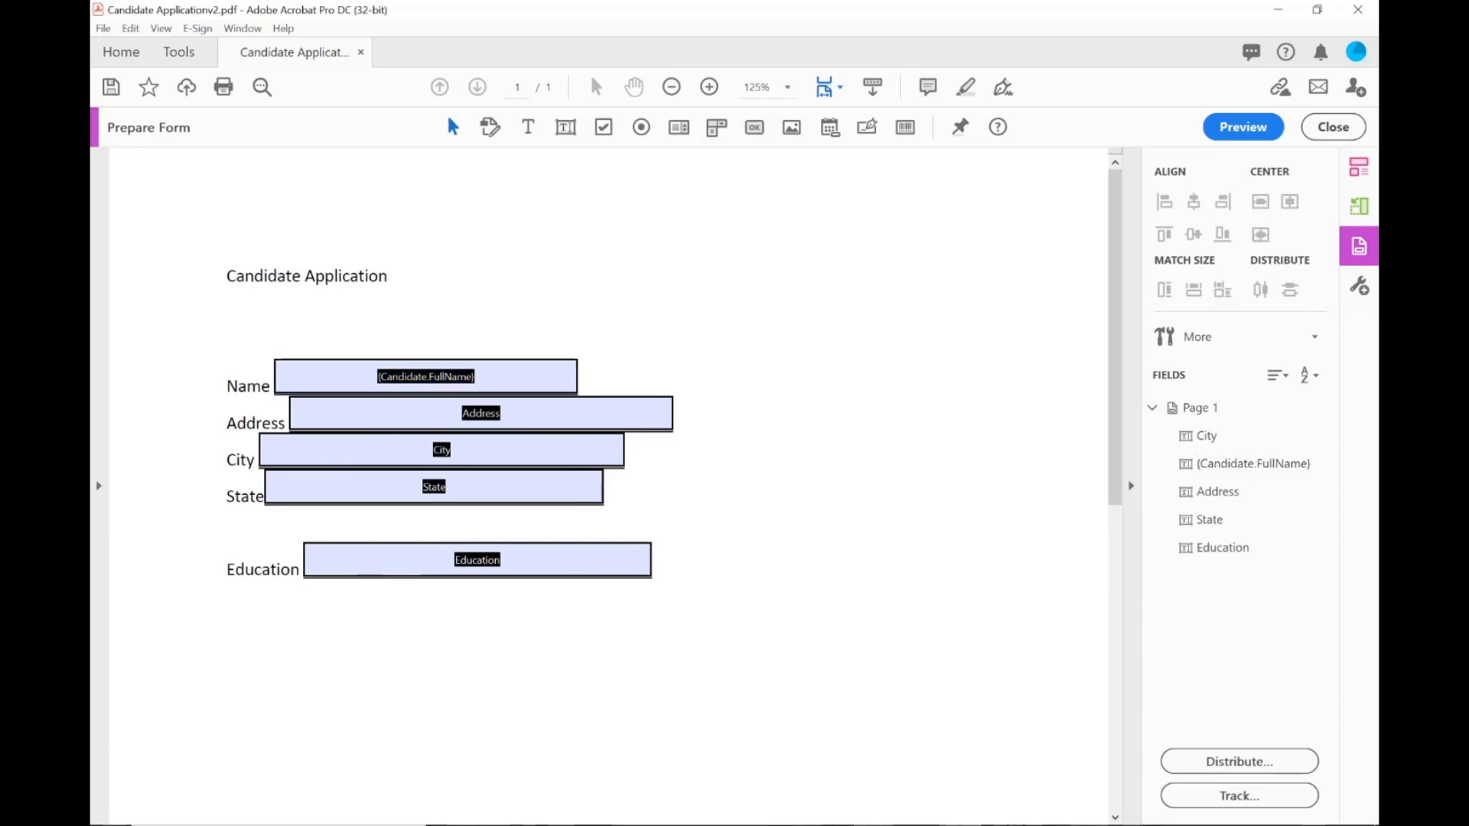
# Copy the {Candidate.Address} variable from the Notepad list and return to the PDF form.
pyautogui.hotkey('alt', 'Tab')
pyautogui.moveTo(547, 256); pyautogui.dragTo(292, 252)
pyautogui.hotkey('ctrl', 'c')
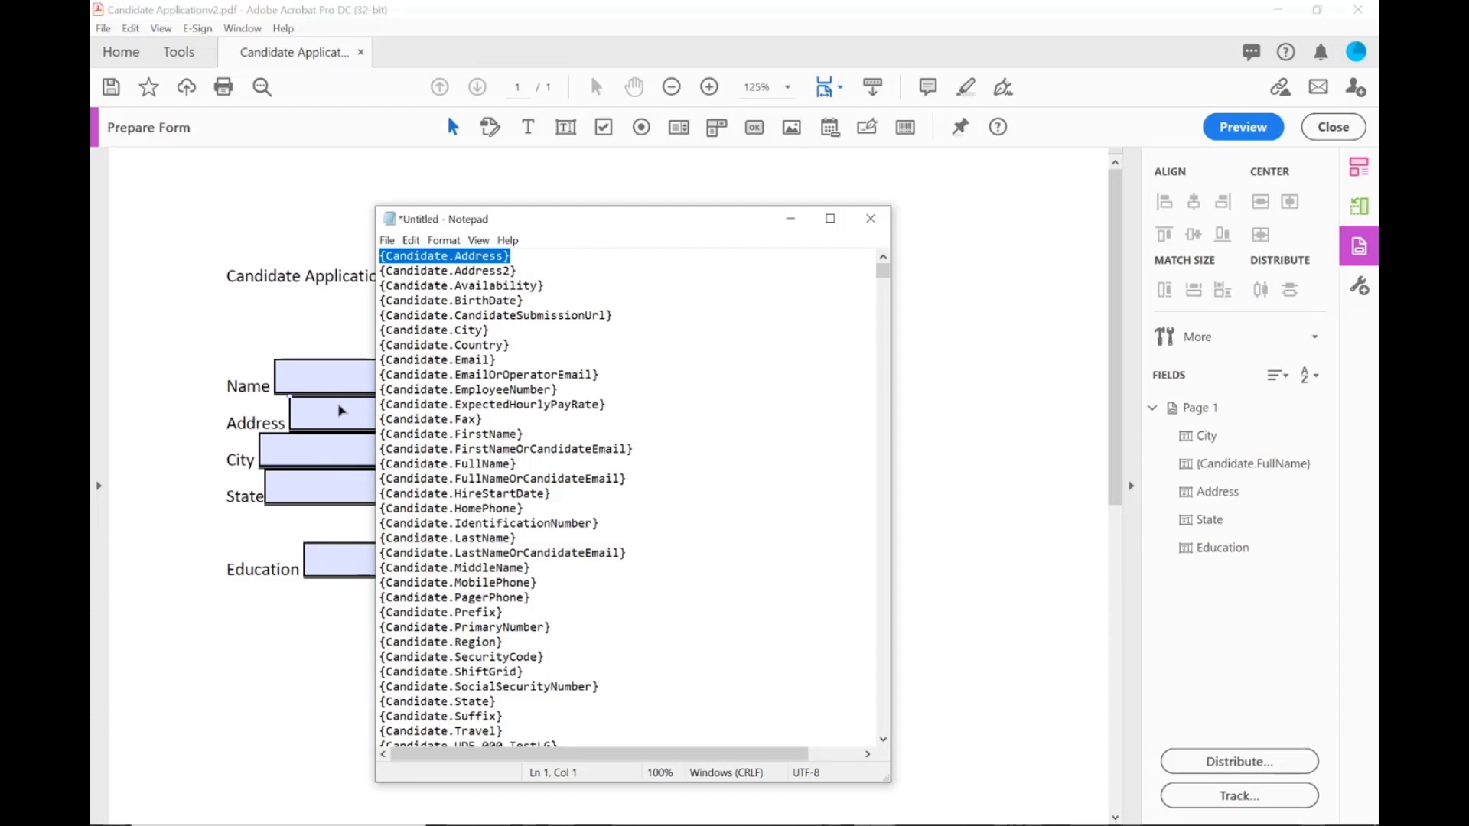
pyautogui.click(318, 308)
# Set the font size of the Address text field to 10.
pyautogui.doubleClick(361, 416)
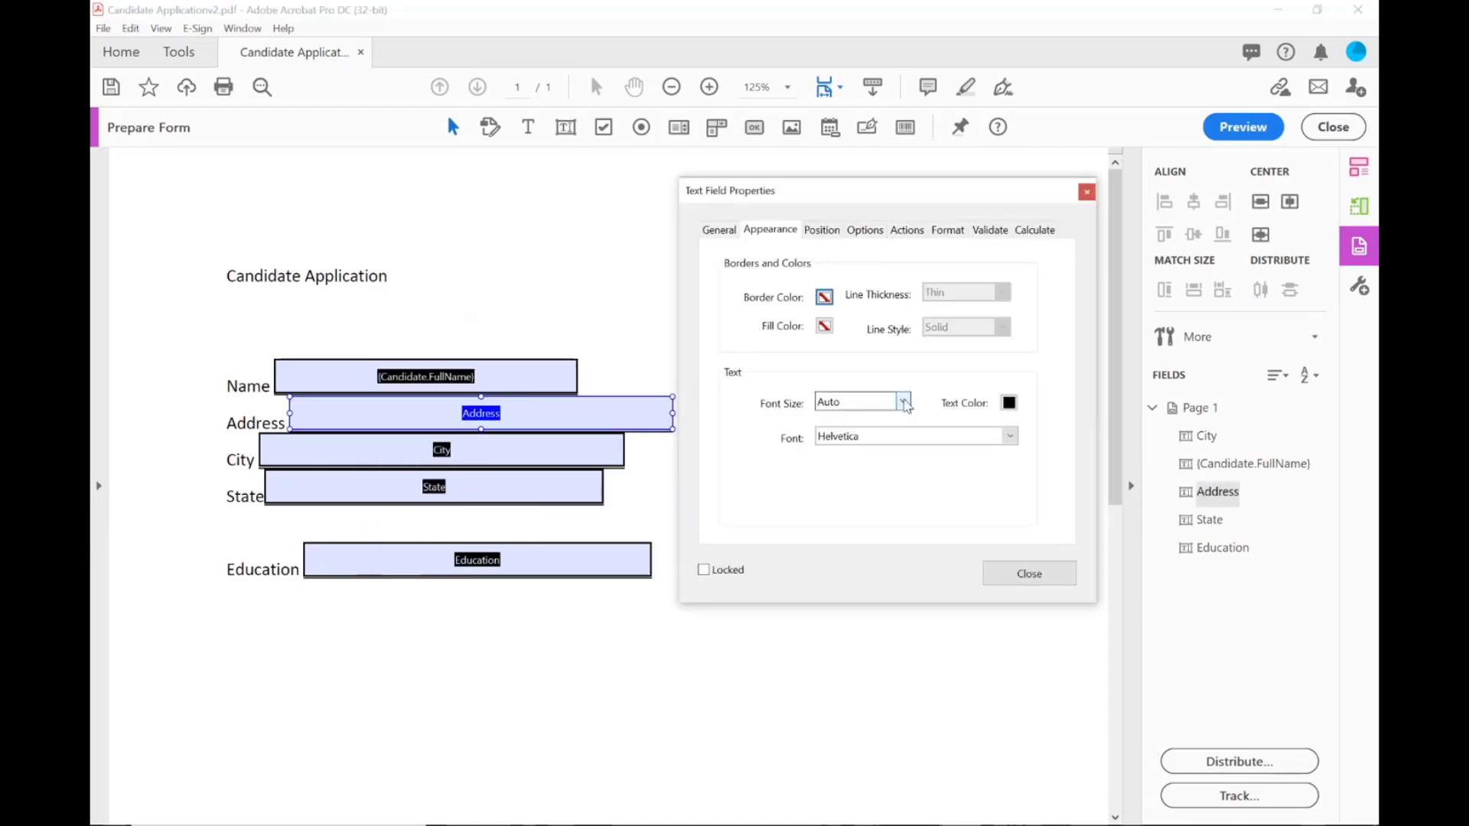
pyautogui.click(902, 402)
pyautogui.click(862, 485)
# Rename the Address field as {Candidate.Address}, make it read-only and close its properties.
pyautogui.click(719, 229)
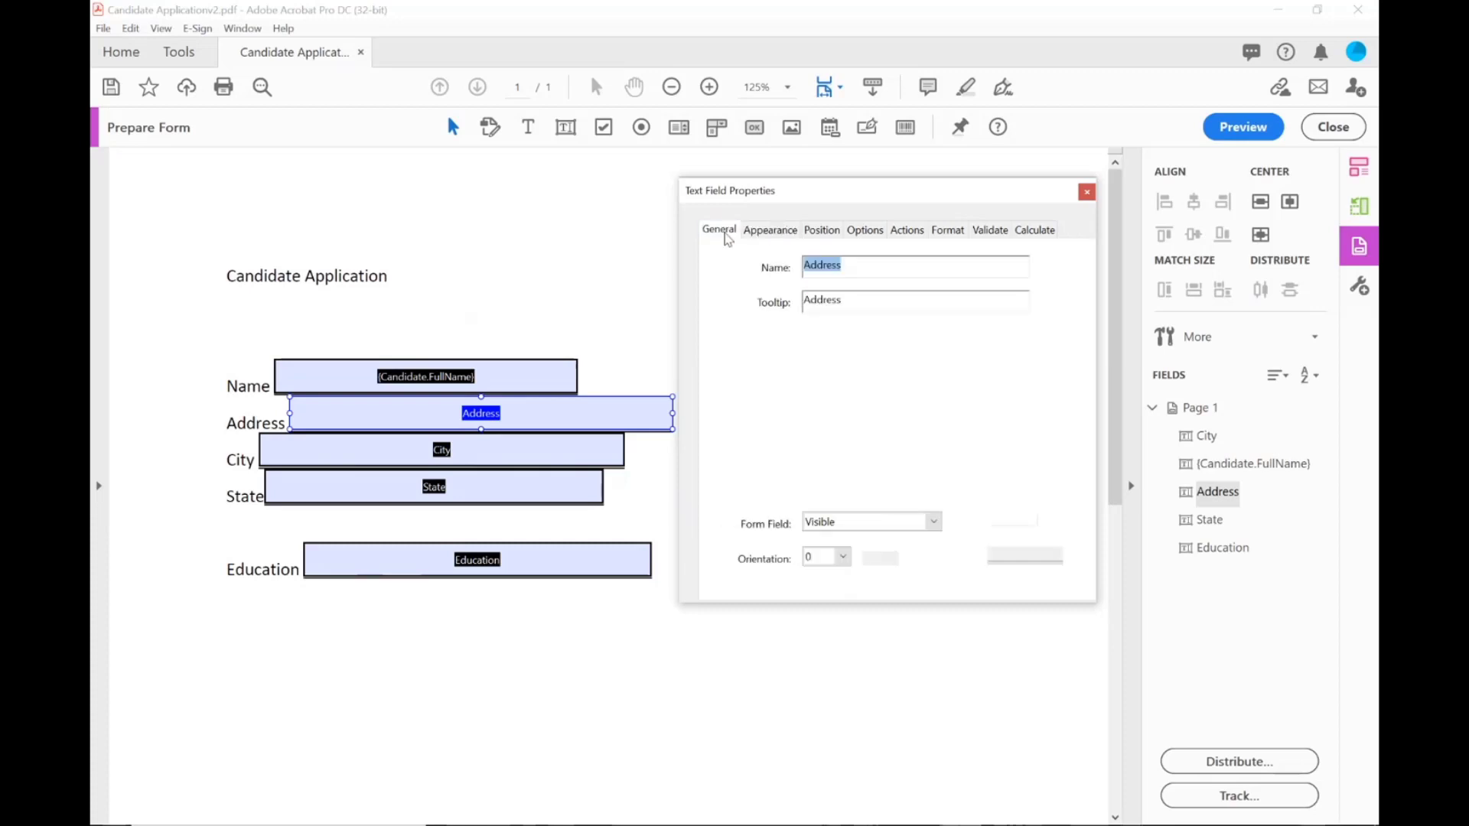
pyautogui.hotkey('ctrl', 'v')
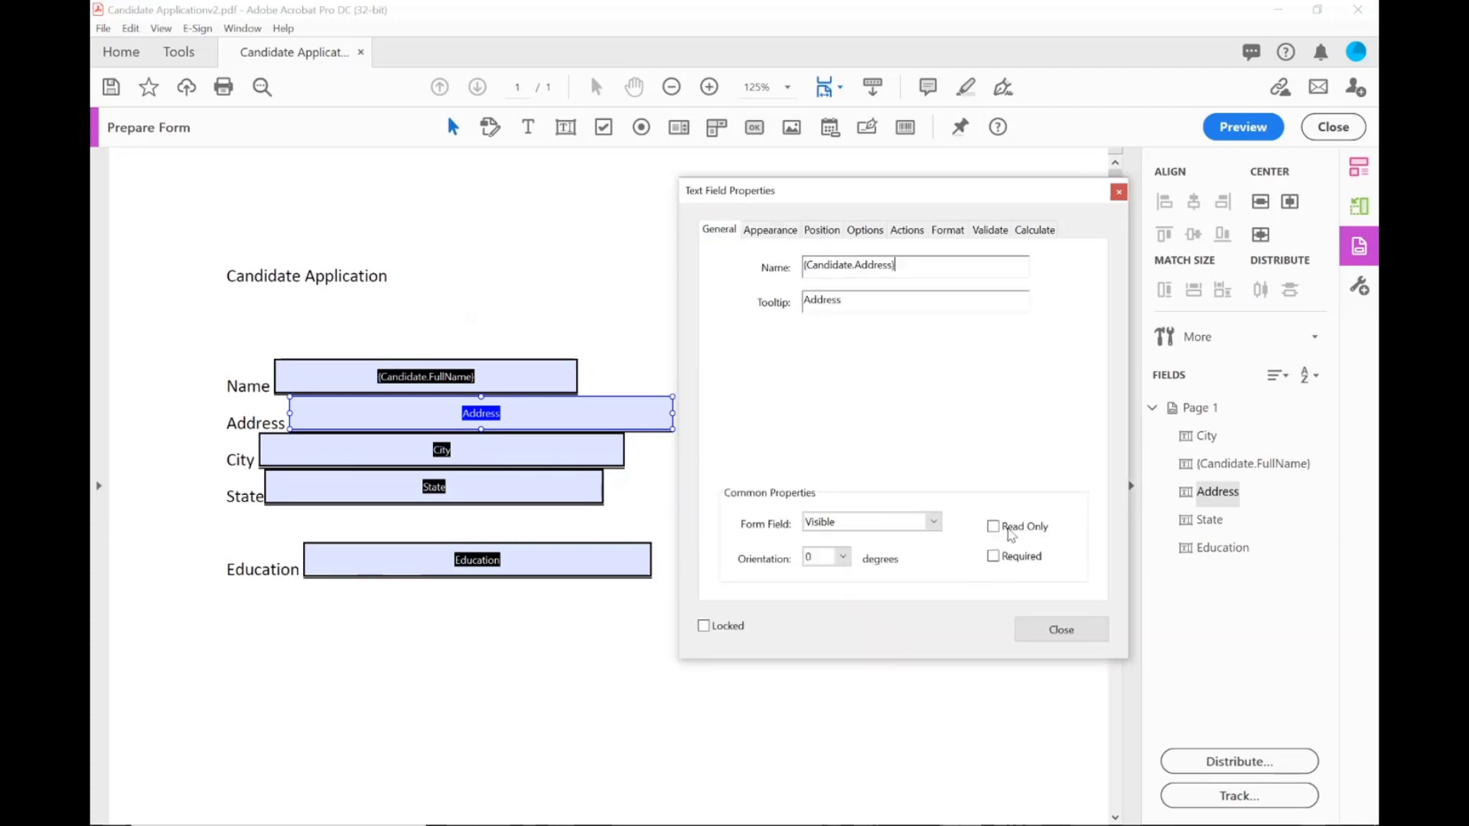
pyautogui.click(994, 526)
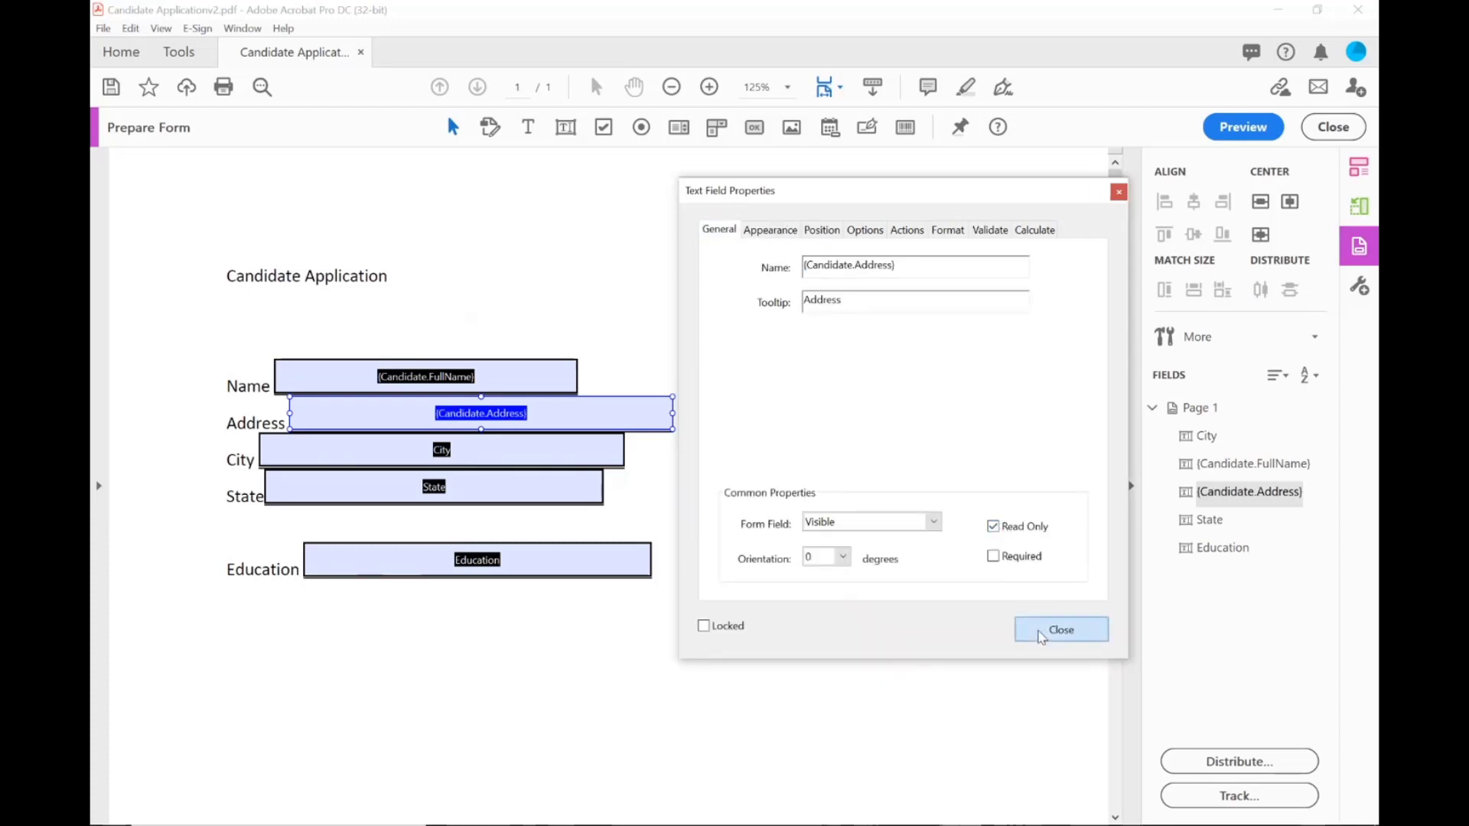
pyautogui.click(1041, 630)
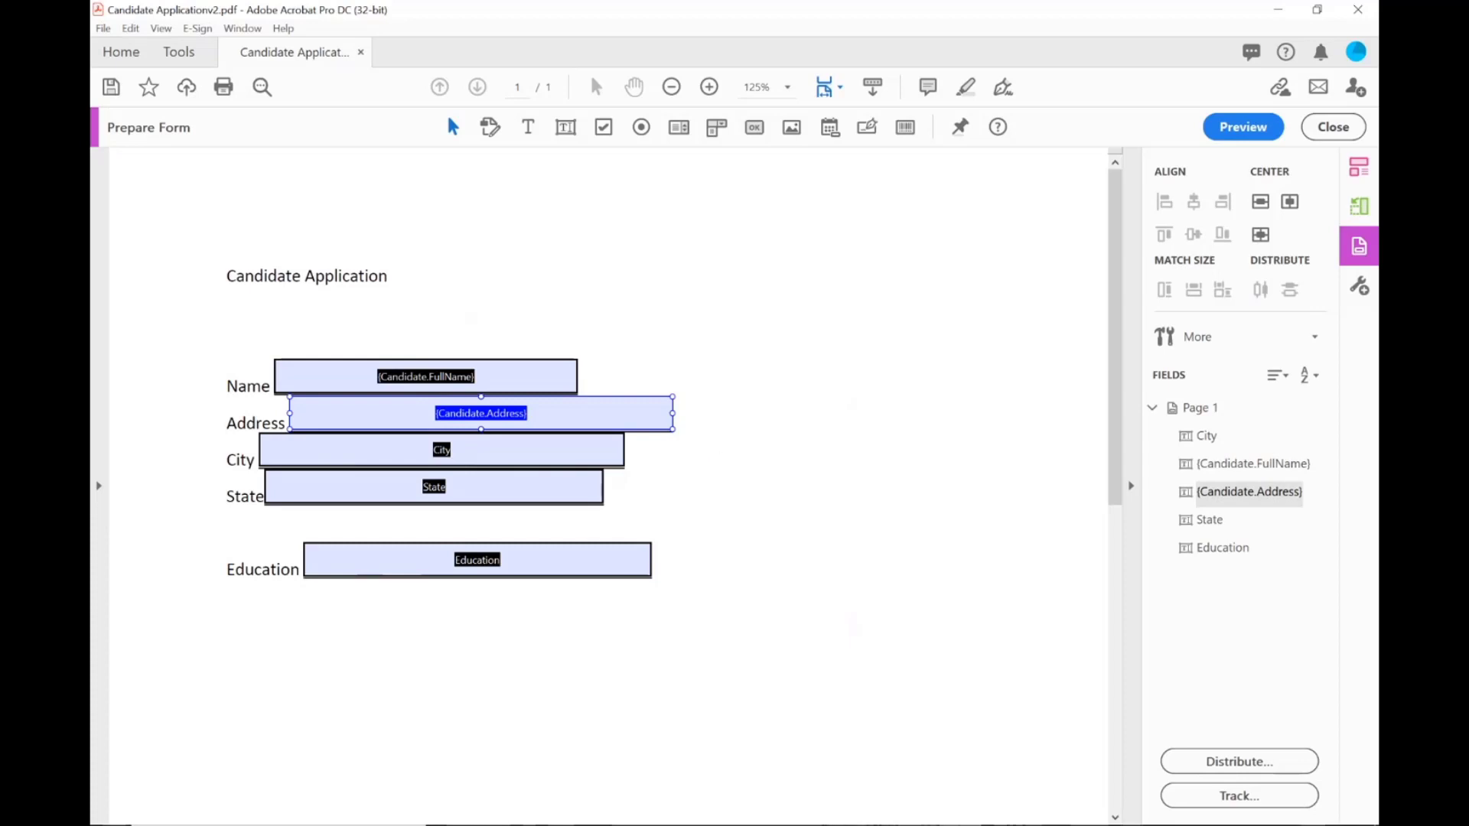
# Examine the Application experience, reference and study variables in the Notepad list, and return to the PDF form.
pyautogui.click(910, 825)
pyautogui.scroll(-15, 763, 548)
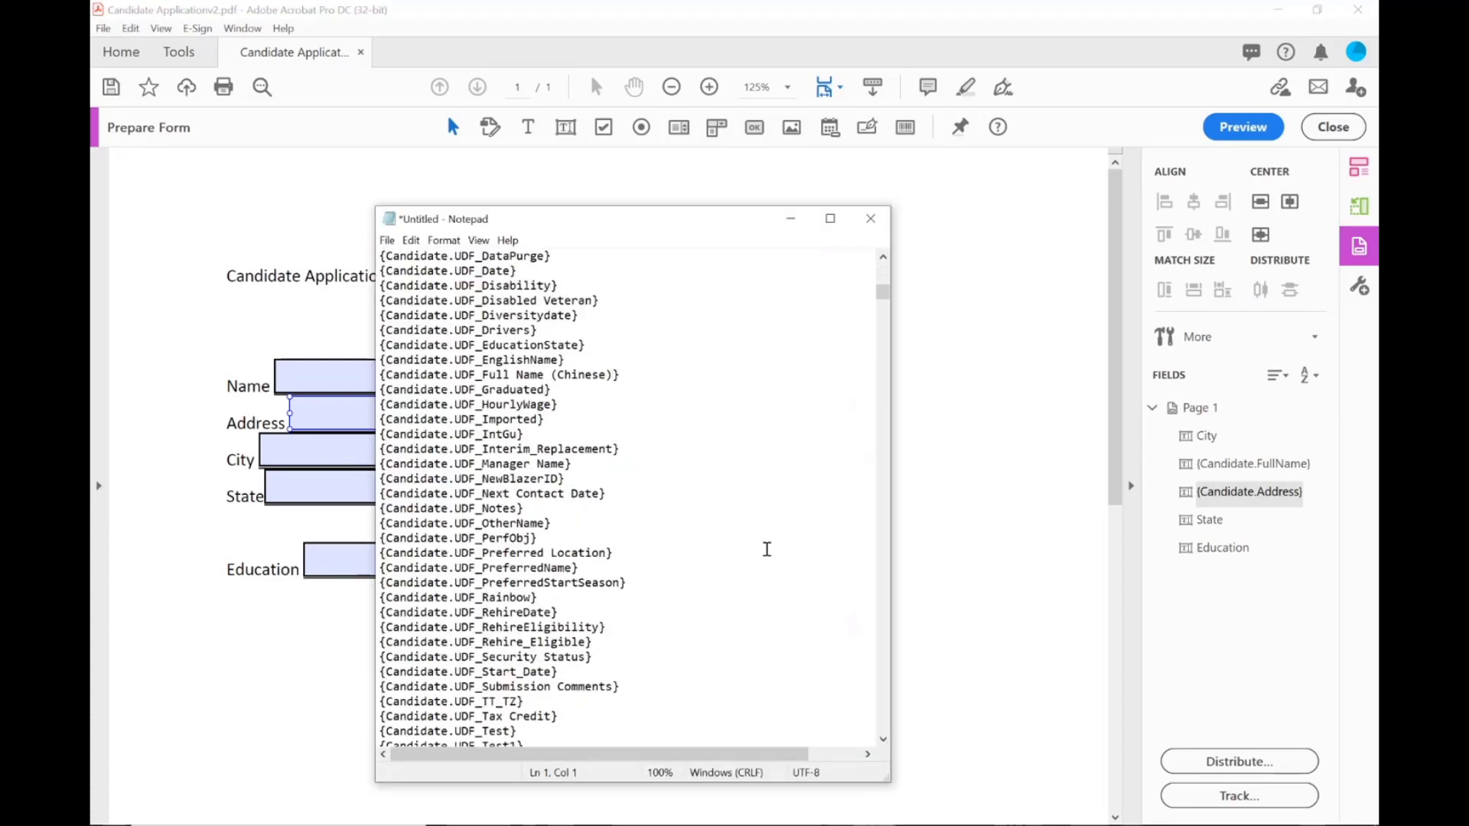
pyautogui.scroll(-9, 875, 323)
pyautogui.moveTo(881, 295); pyautogui.dragTo(820, 628)
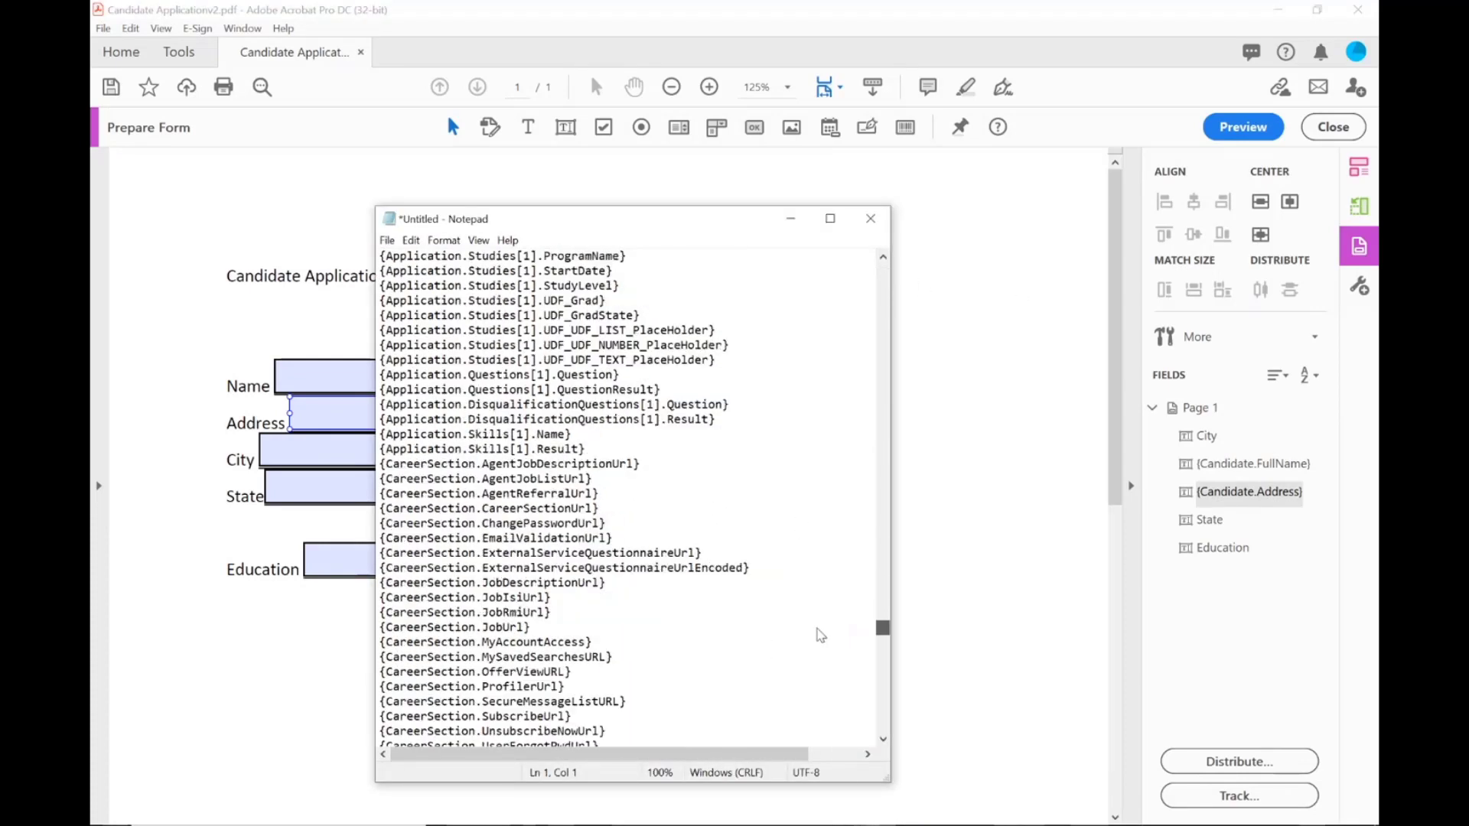
pyautogui.scroll(11, 586, 373)
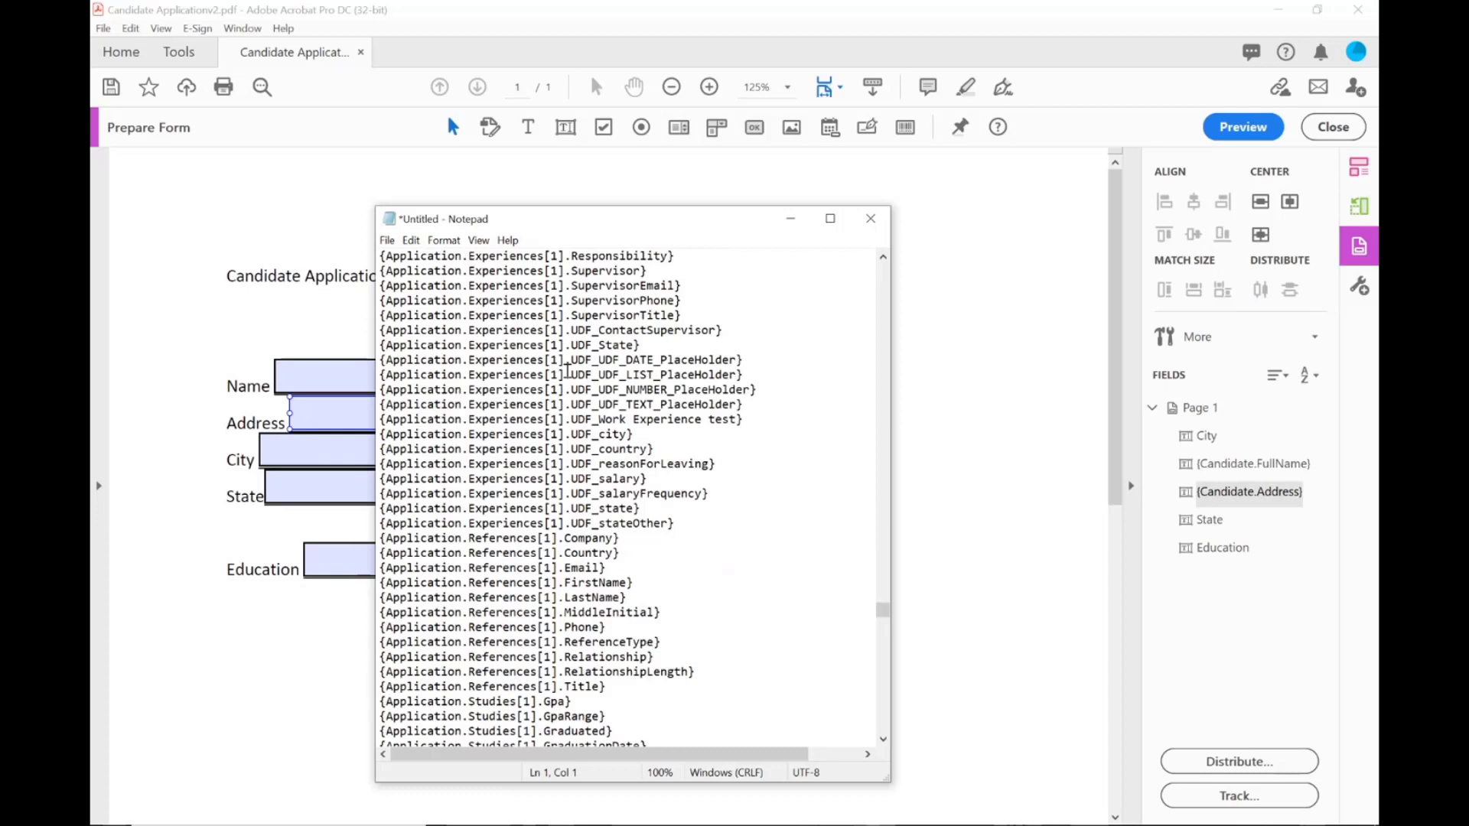
pyautogui.scroll(3, 567, 373)
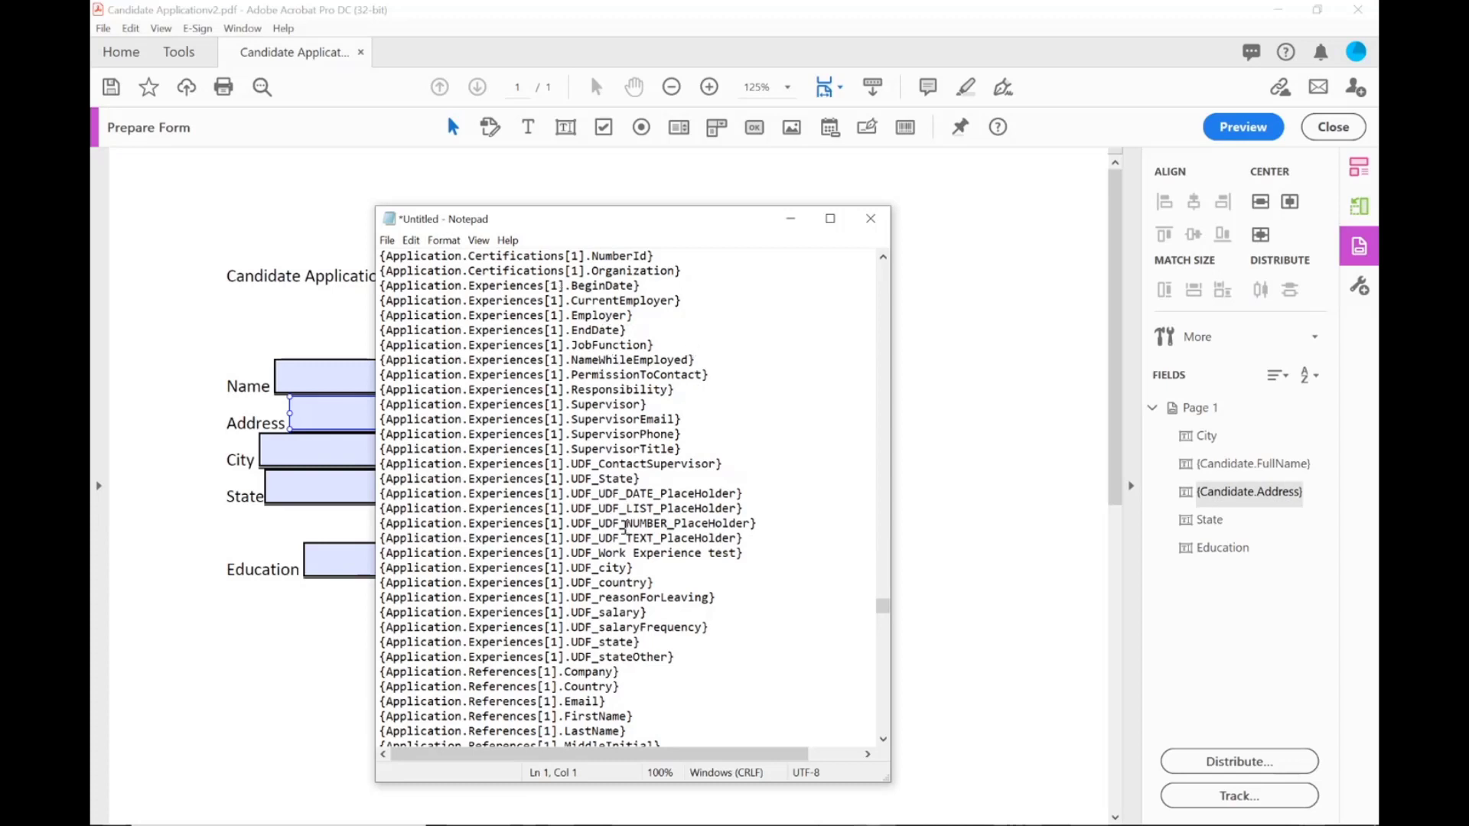
pyautogui.click(310, 615)
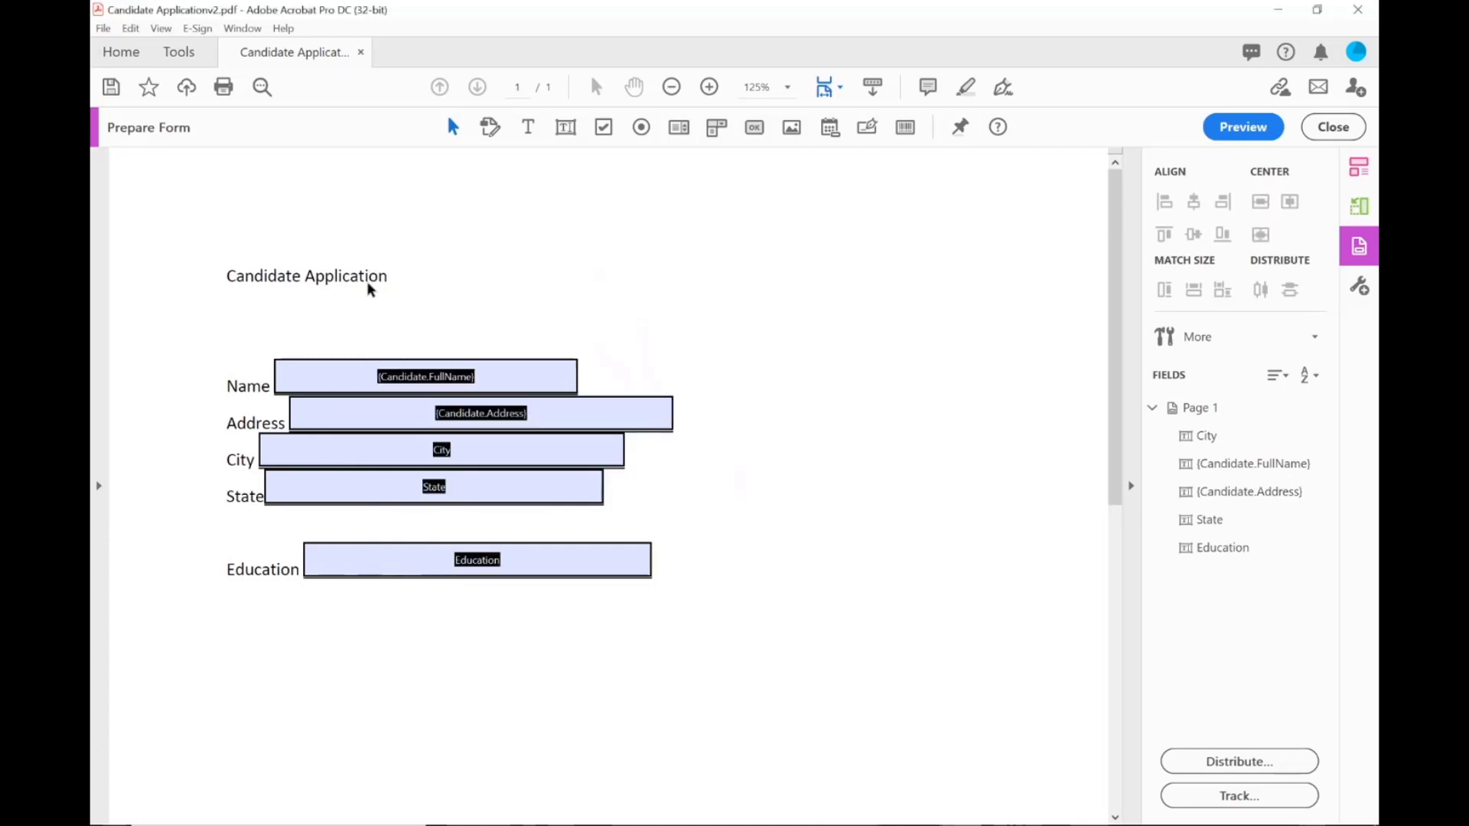
# Save the form over the existing Candidate Applicationv2 PDF in the Support folder and close Acrobat.
pyautogui.click(111, 86)
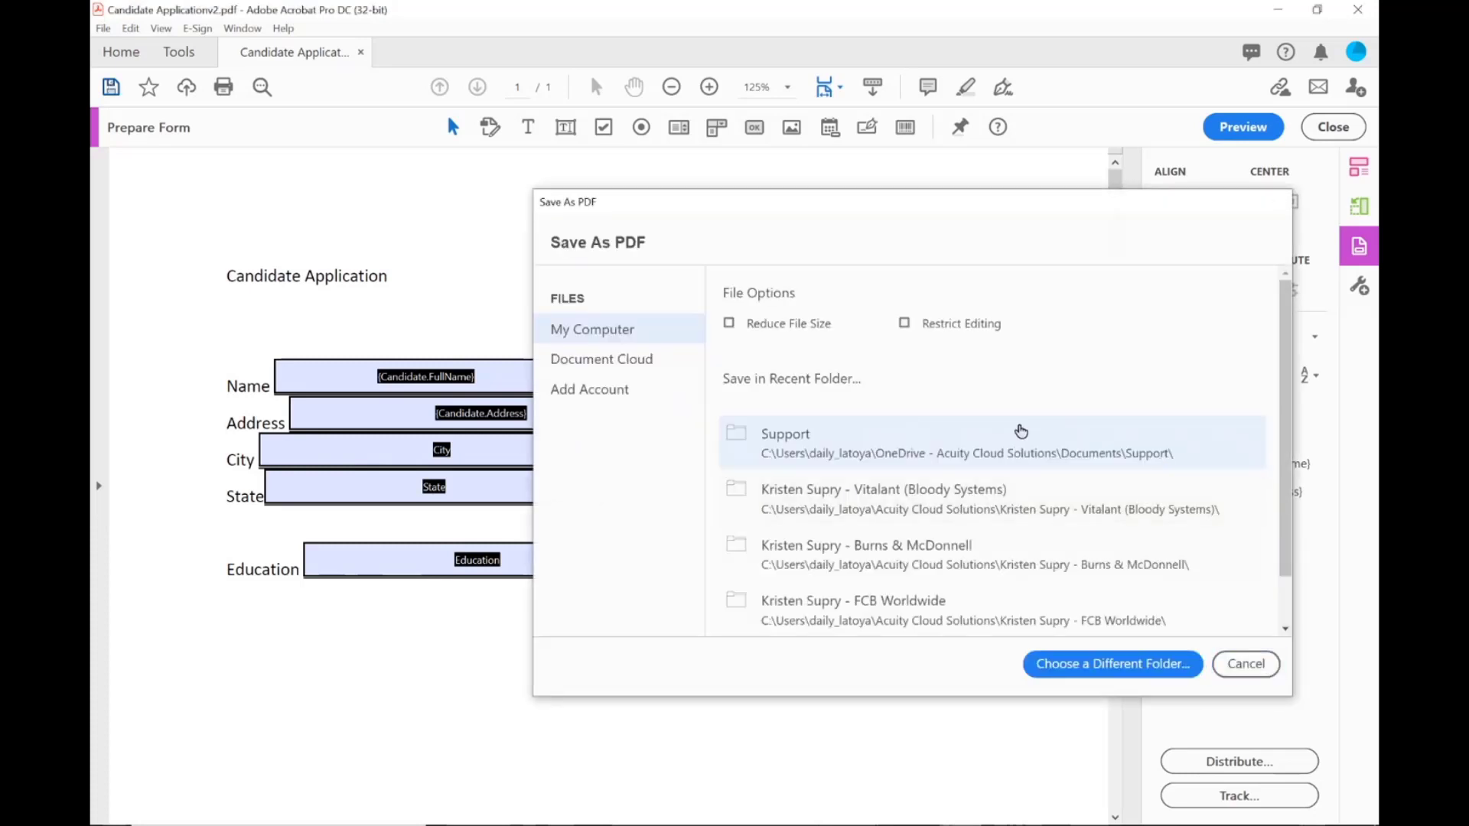
pyautogui.click(1019, 430)
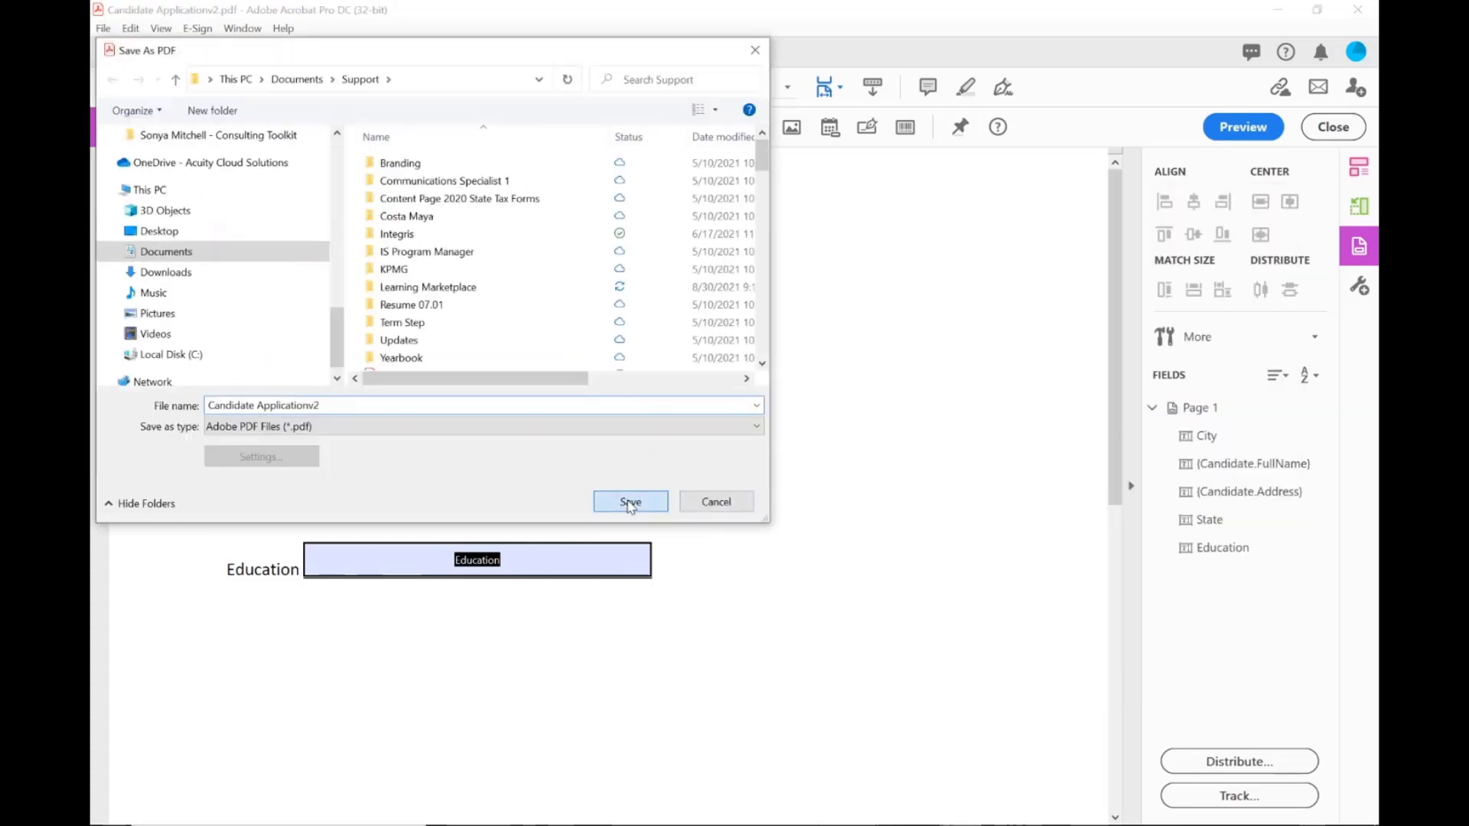
pyautogui.click(623, 499)
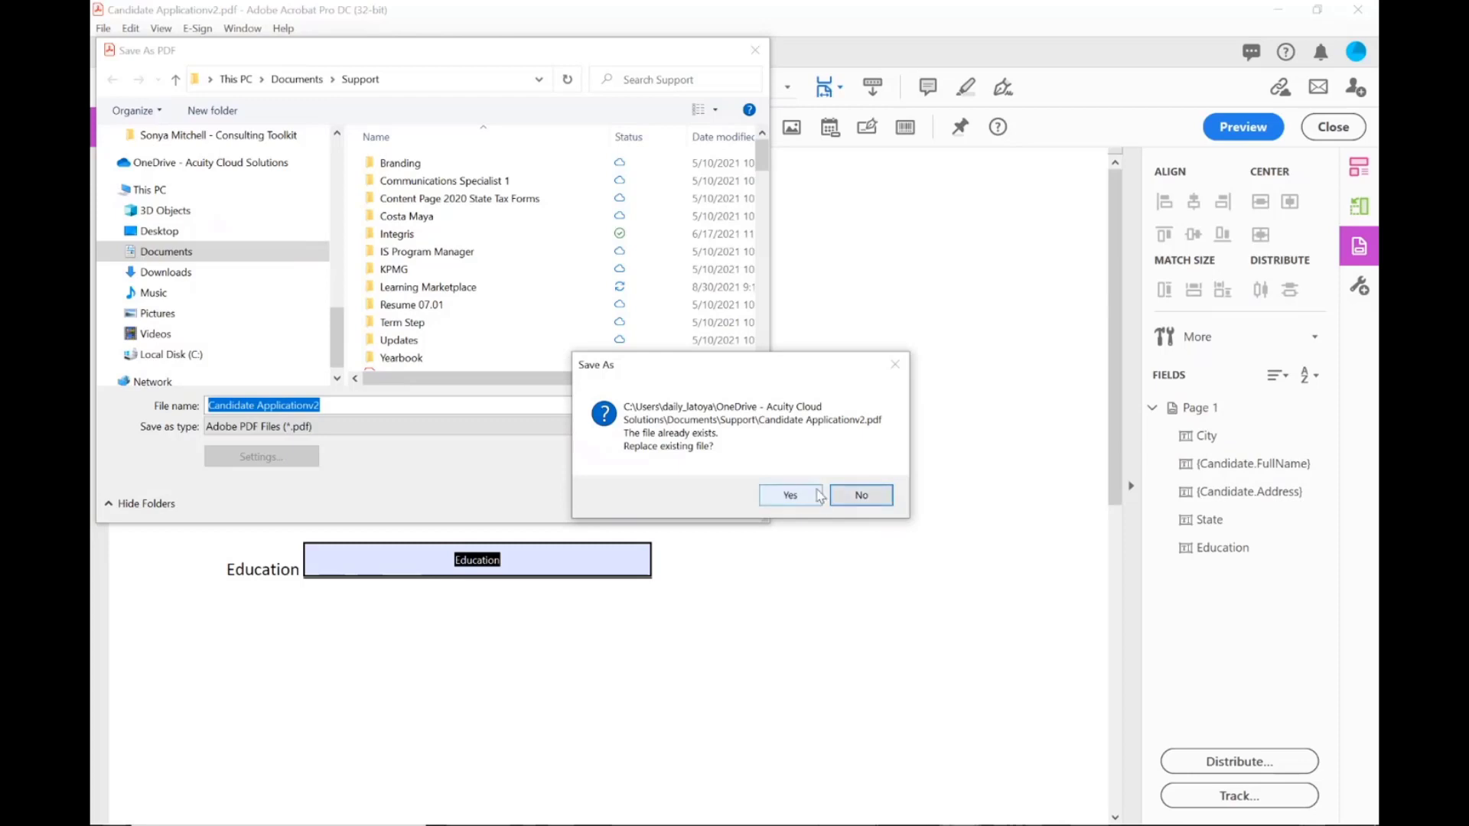
pyautogui.click(790, 494)
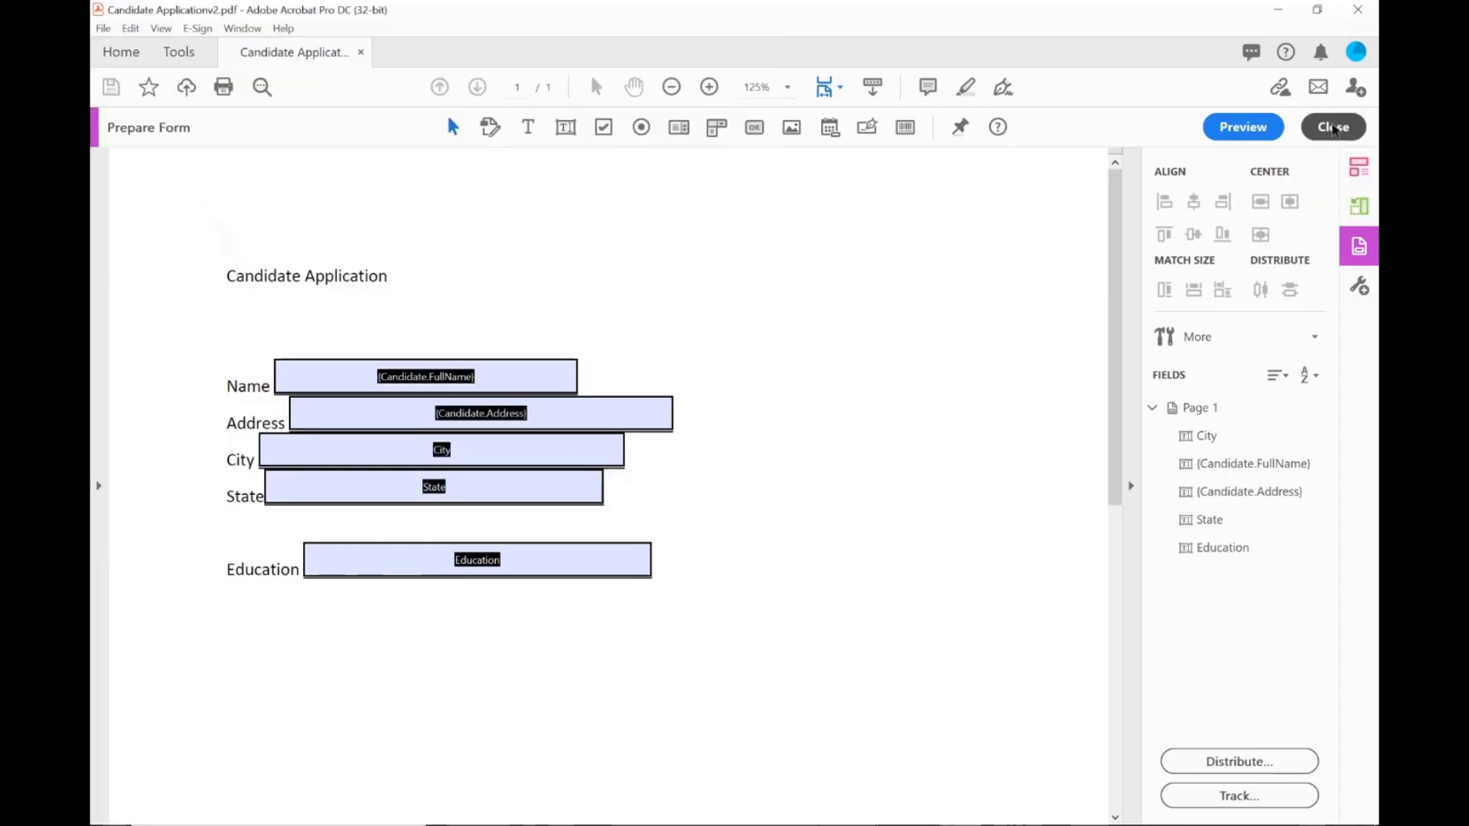
pyautogui.click(1332, 127)
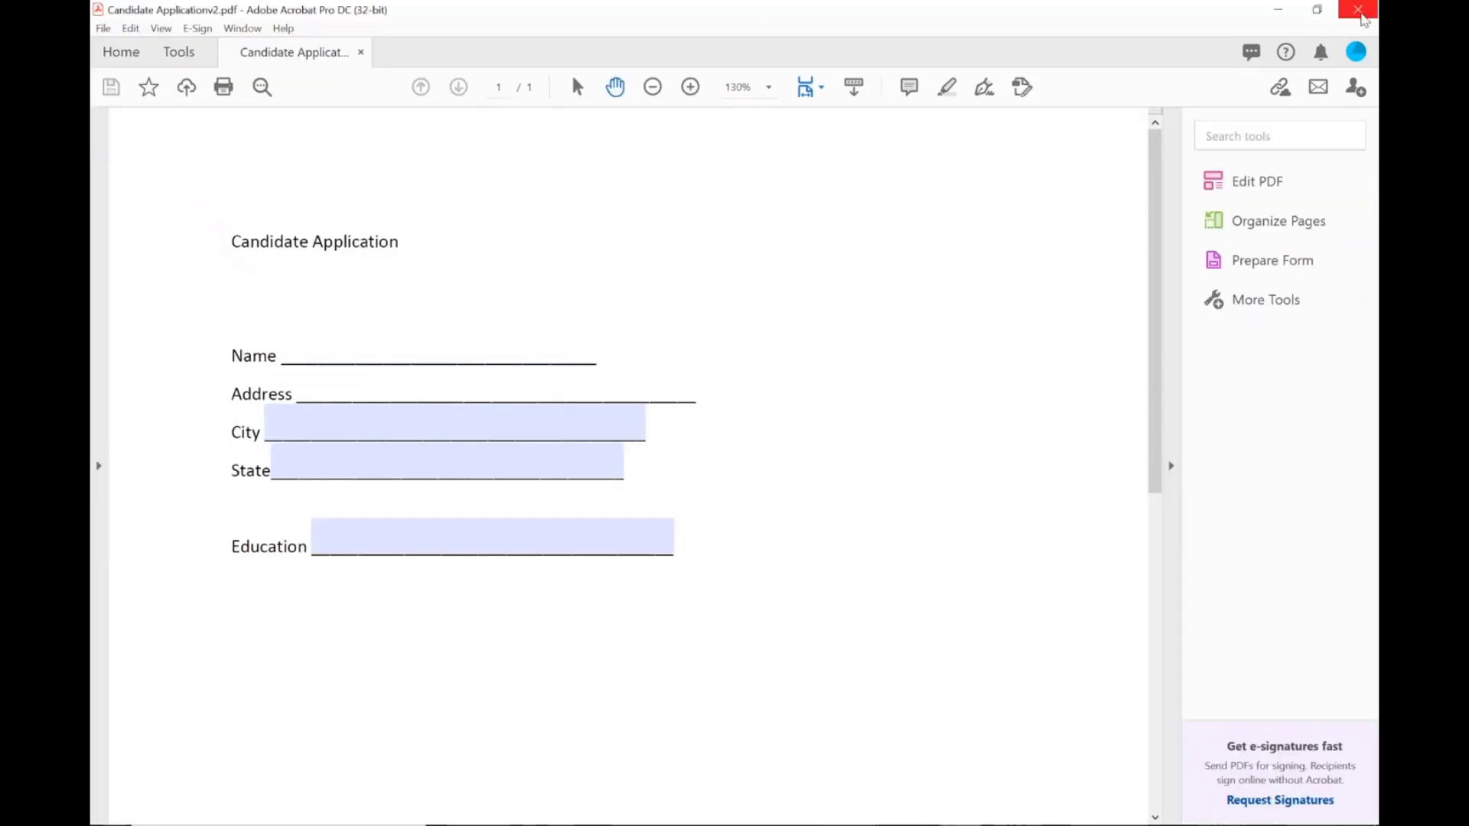
pyautogui.click(1362, 17)
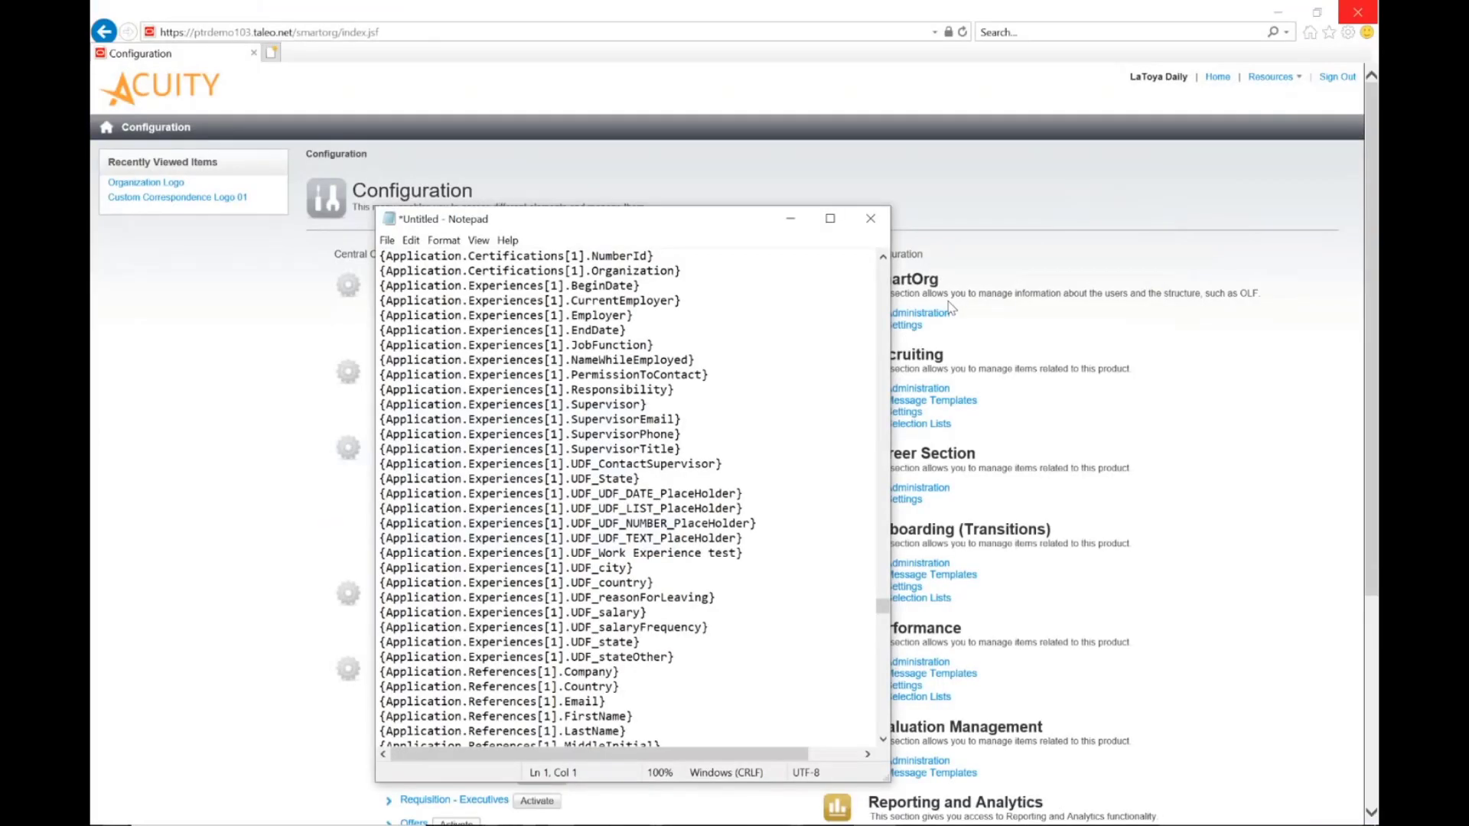
# In the Taleo configuration page in the browser, open Merge Forms under Recruiting administration and start a new form.
pyautogui.click(957, 200)
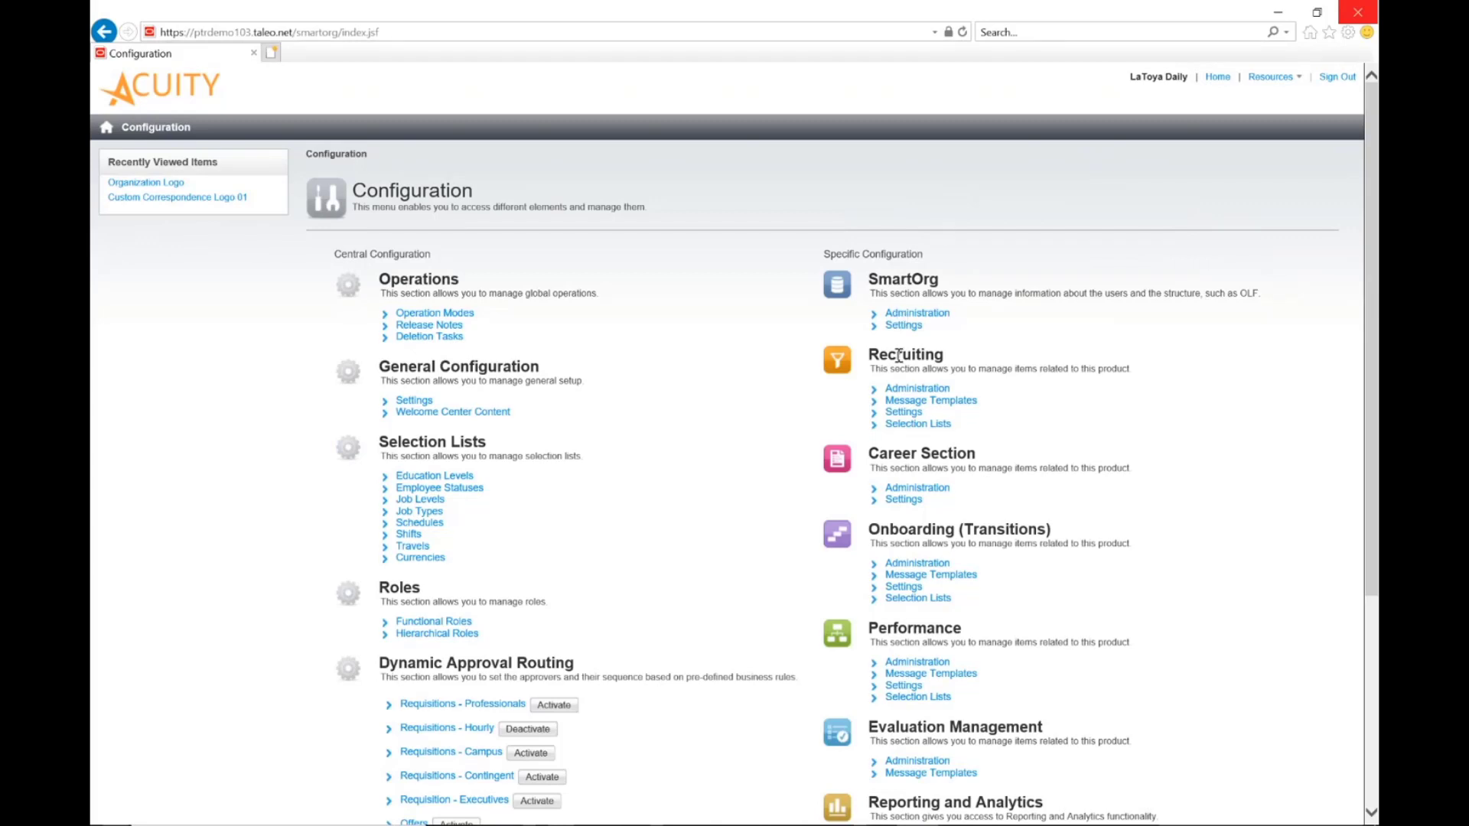
pyautogui.click(906, 392)
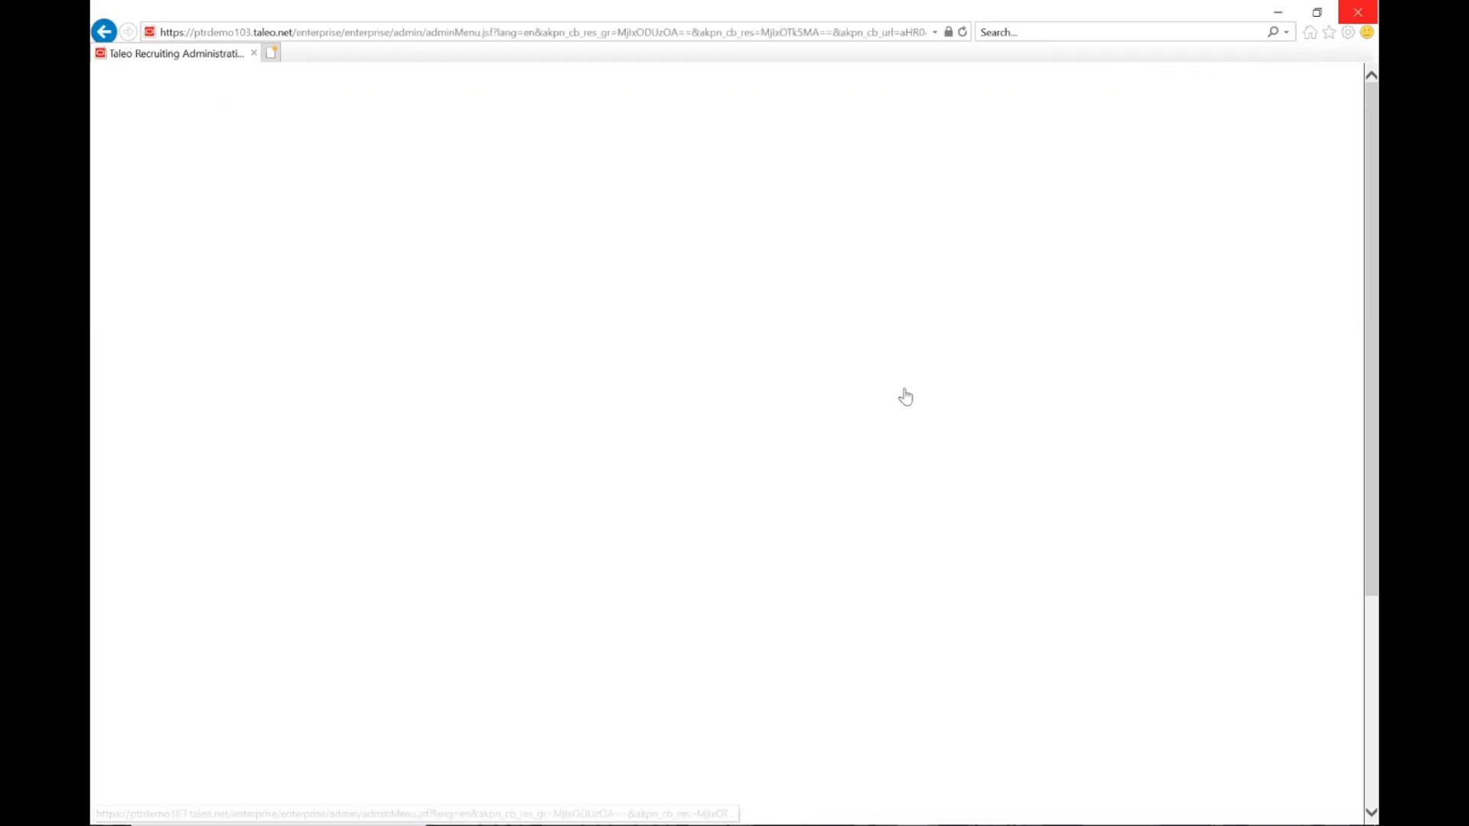
pyautogui.click(841, 309)
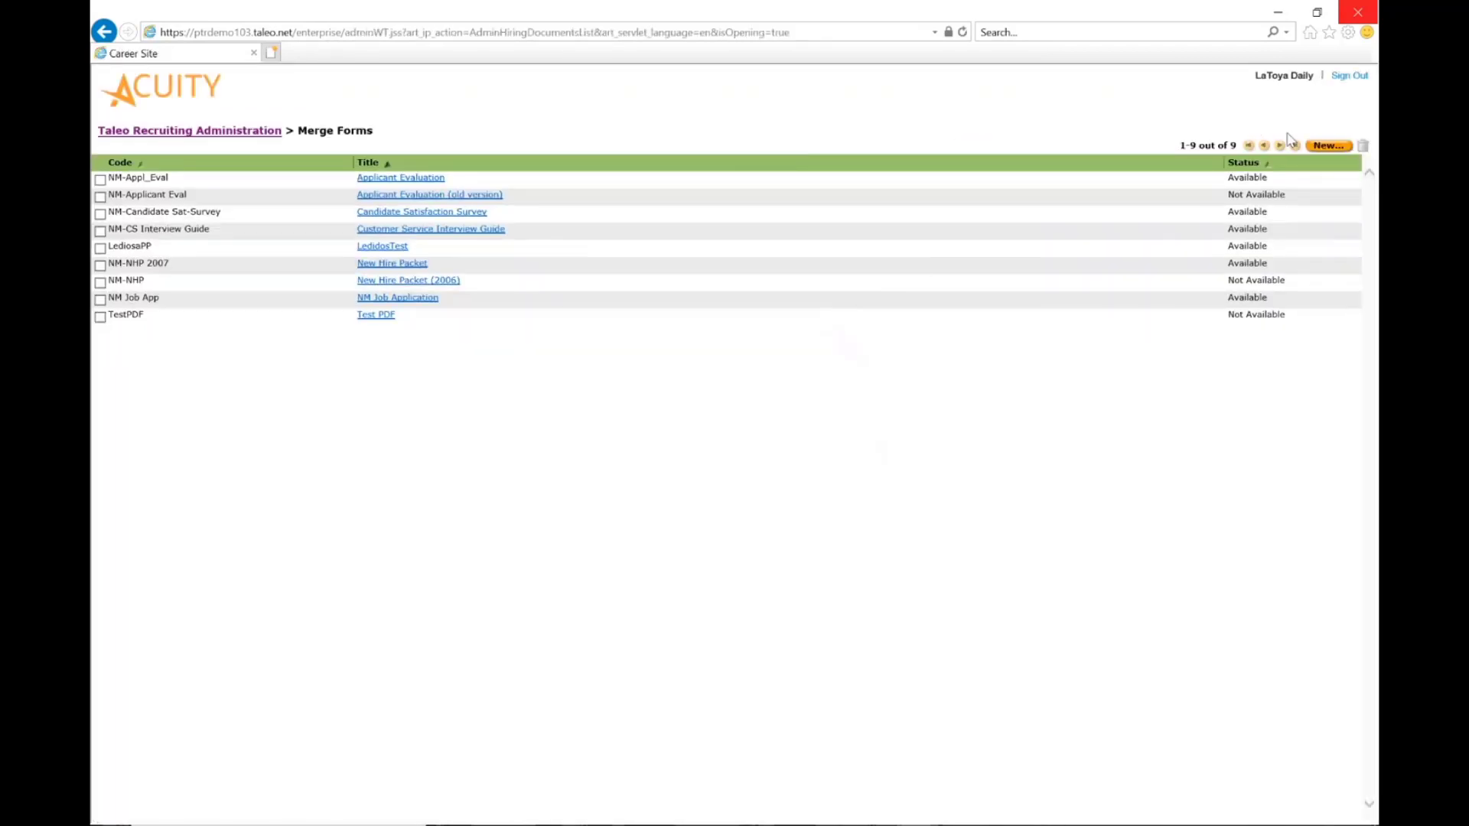
pyautogui.click(1329, 149)
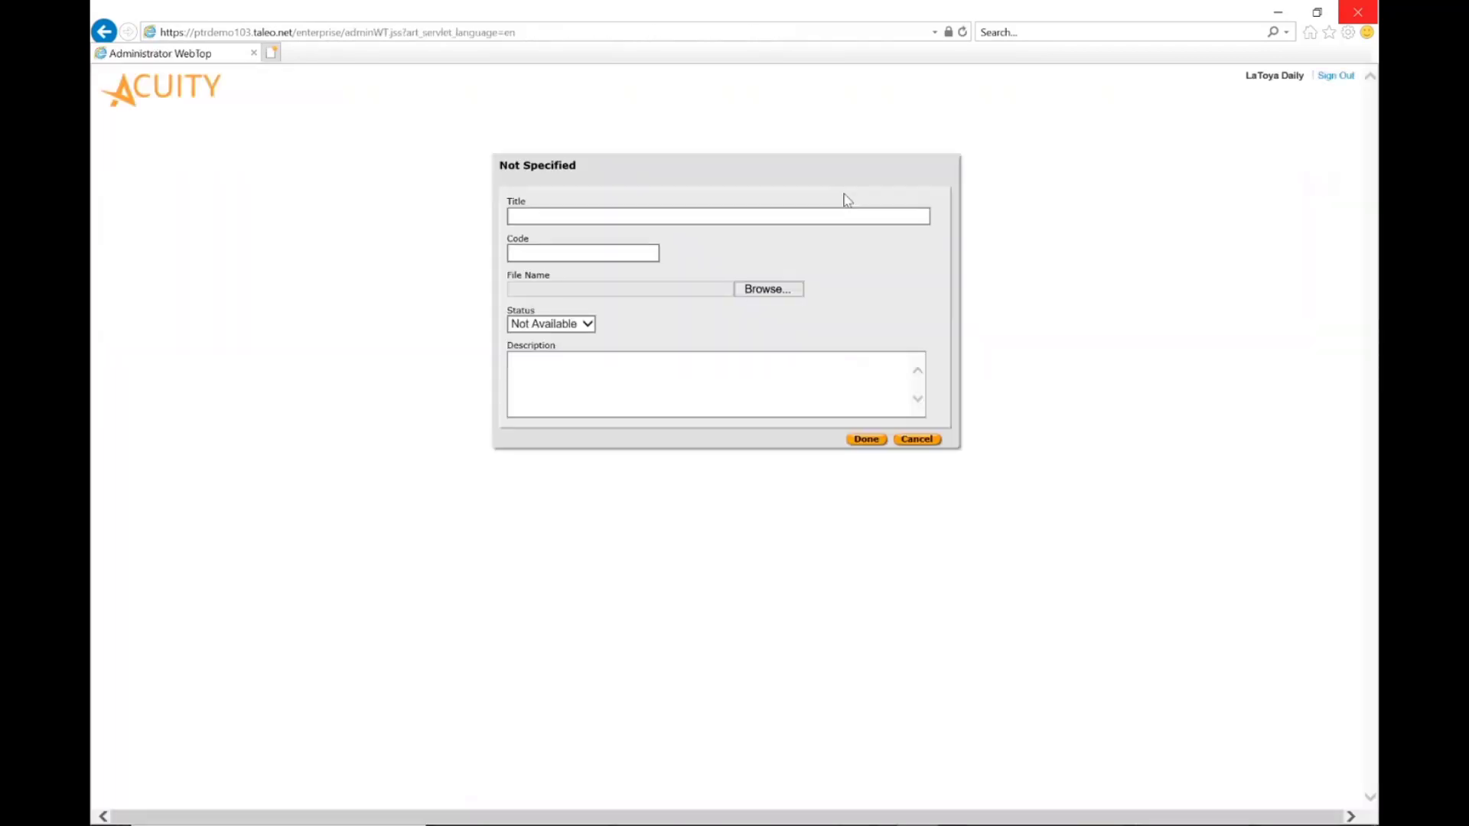
# Title the new merge form Candidate Application 2021 and give it the code CA_2021.
pyautogui.click(627, 211)
pyautogui.write('Candidate A')
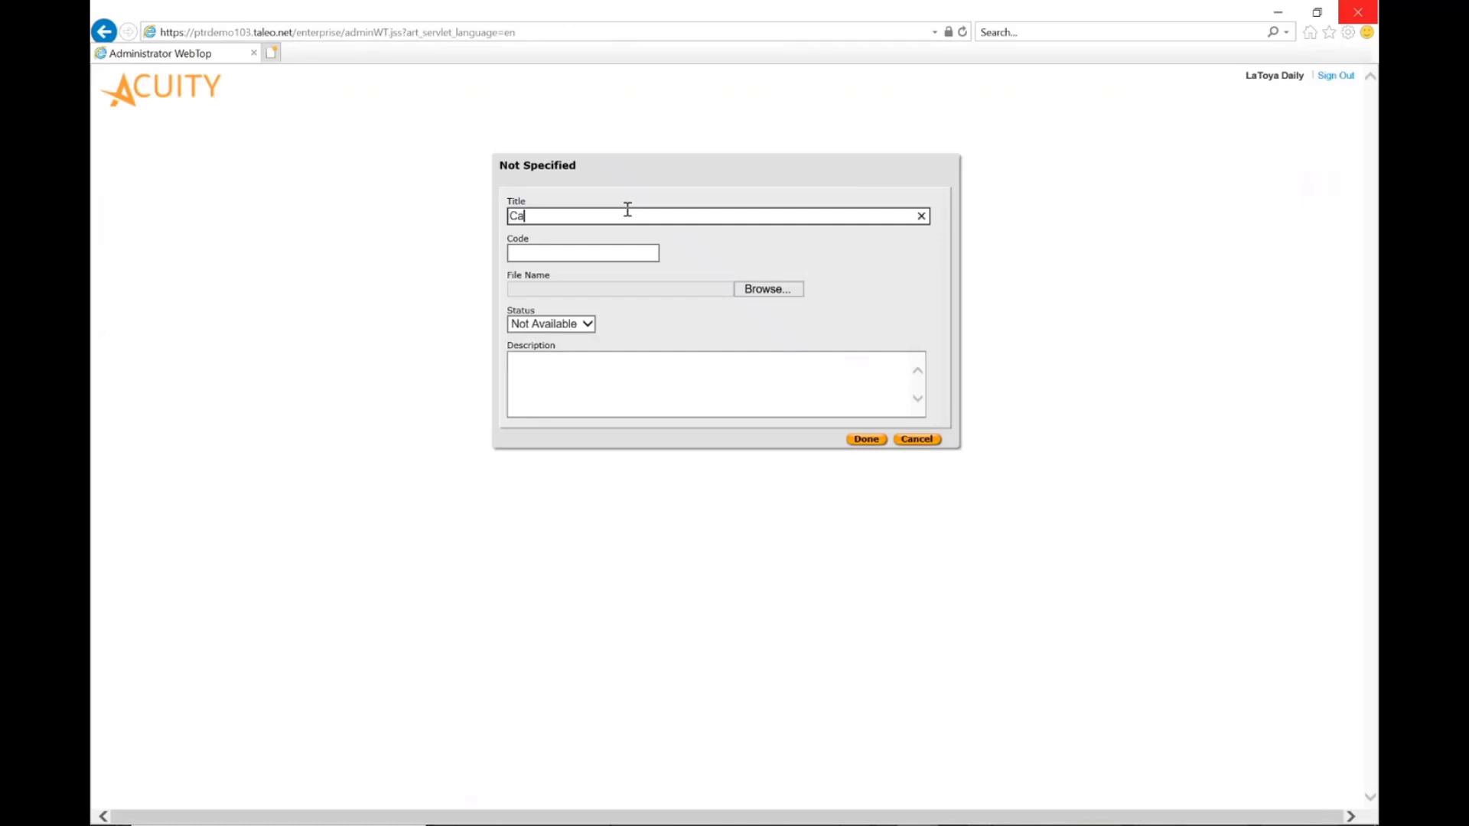
pyautogui.write('cation 2021')
pyautogui.press('Tab')
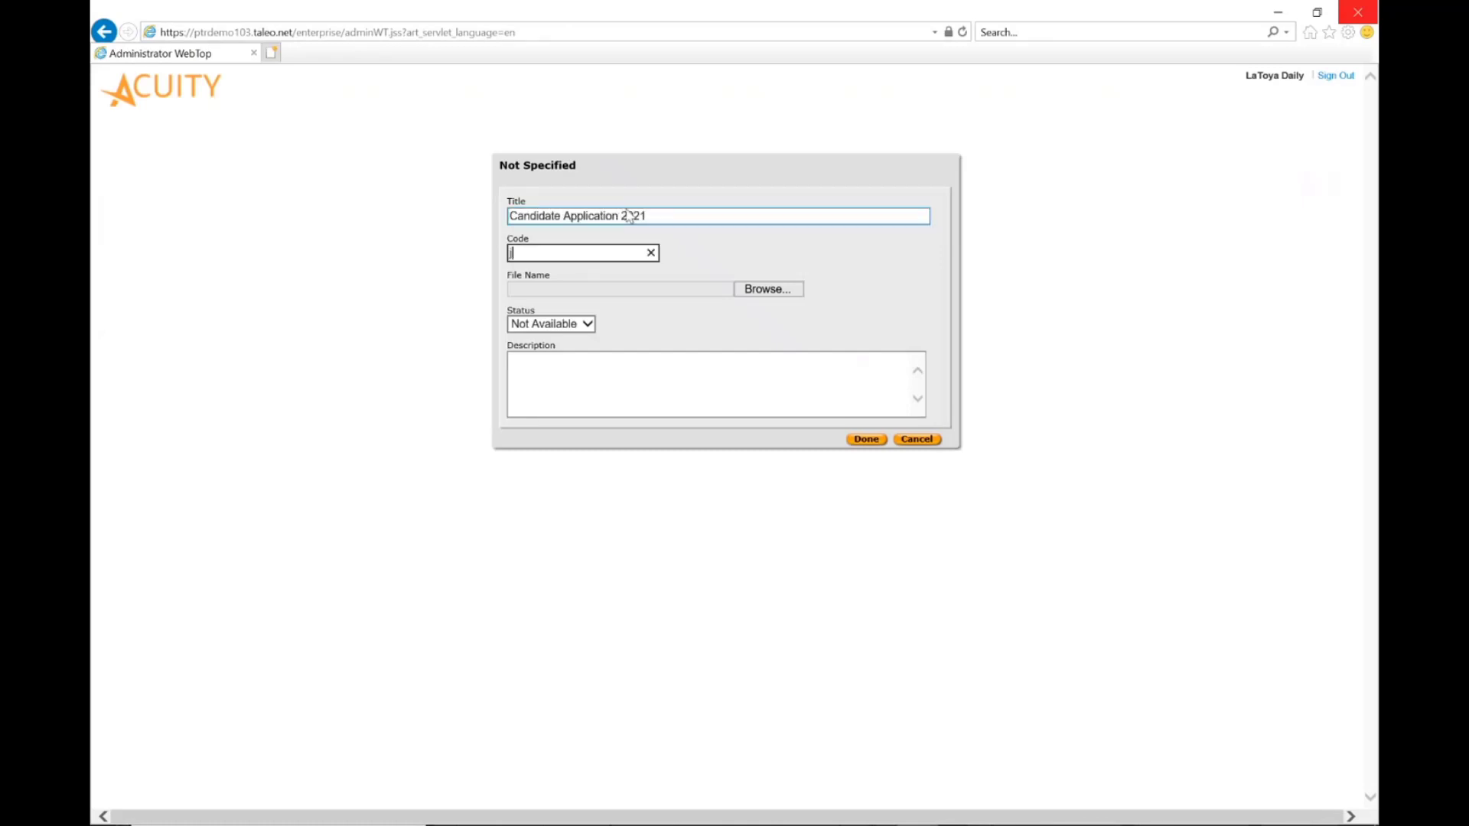
pyautogui.write('CA_2021')
# Attach the Candidate Applicationv2 PDF from the Support folder in Documents to the merge form.
pyautogui.click(787, 289)
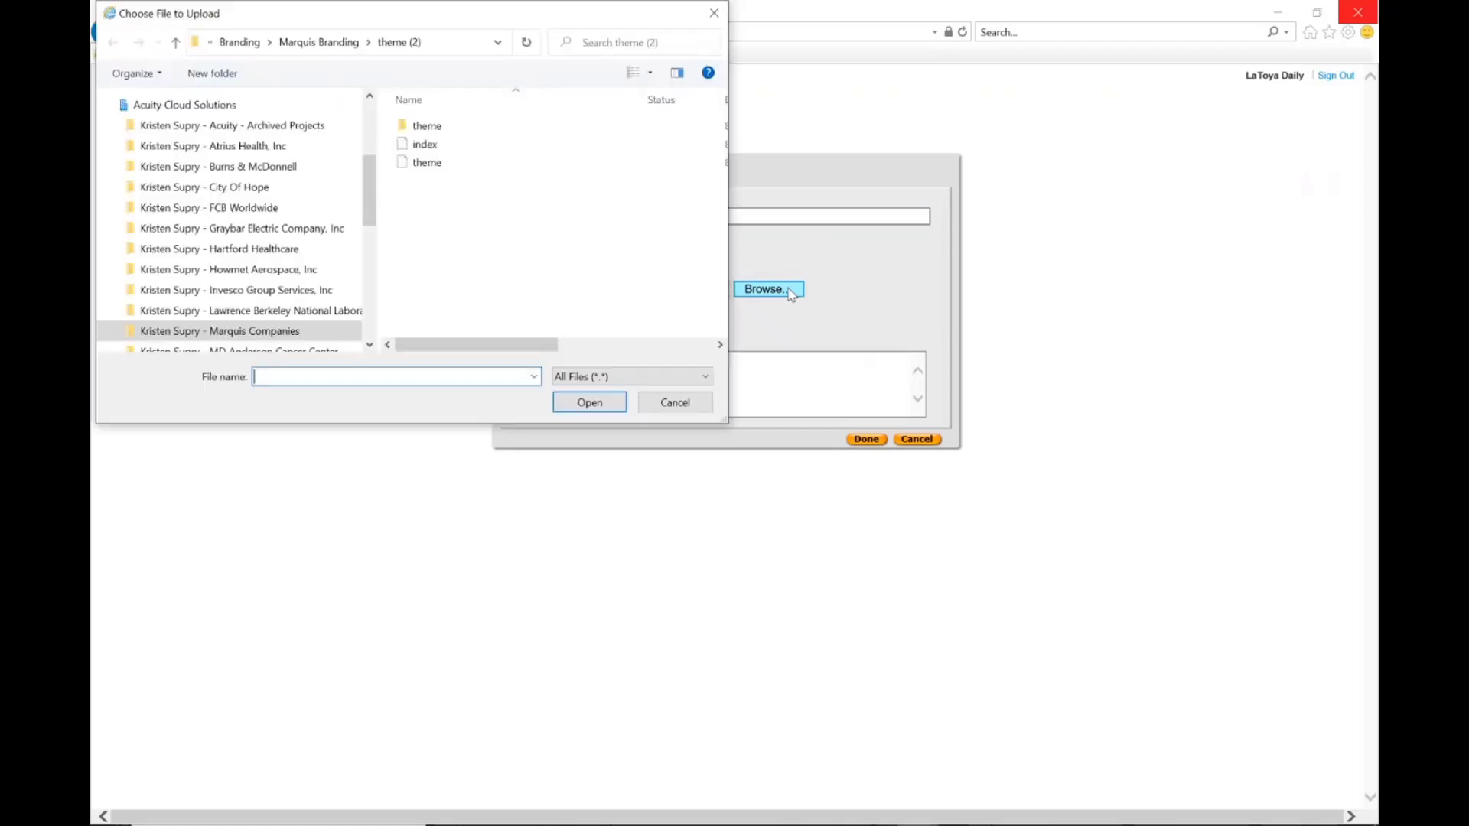
pyautogui.scroll(3, 268, 202)
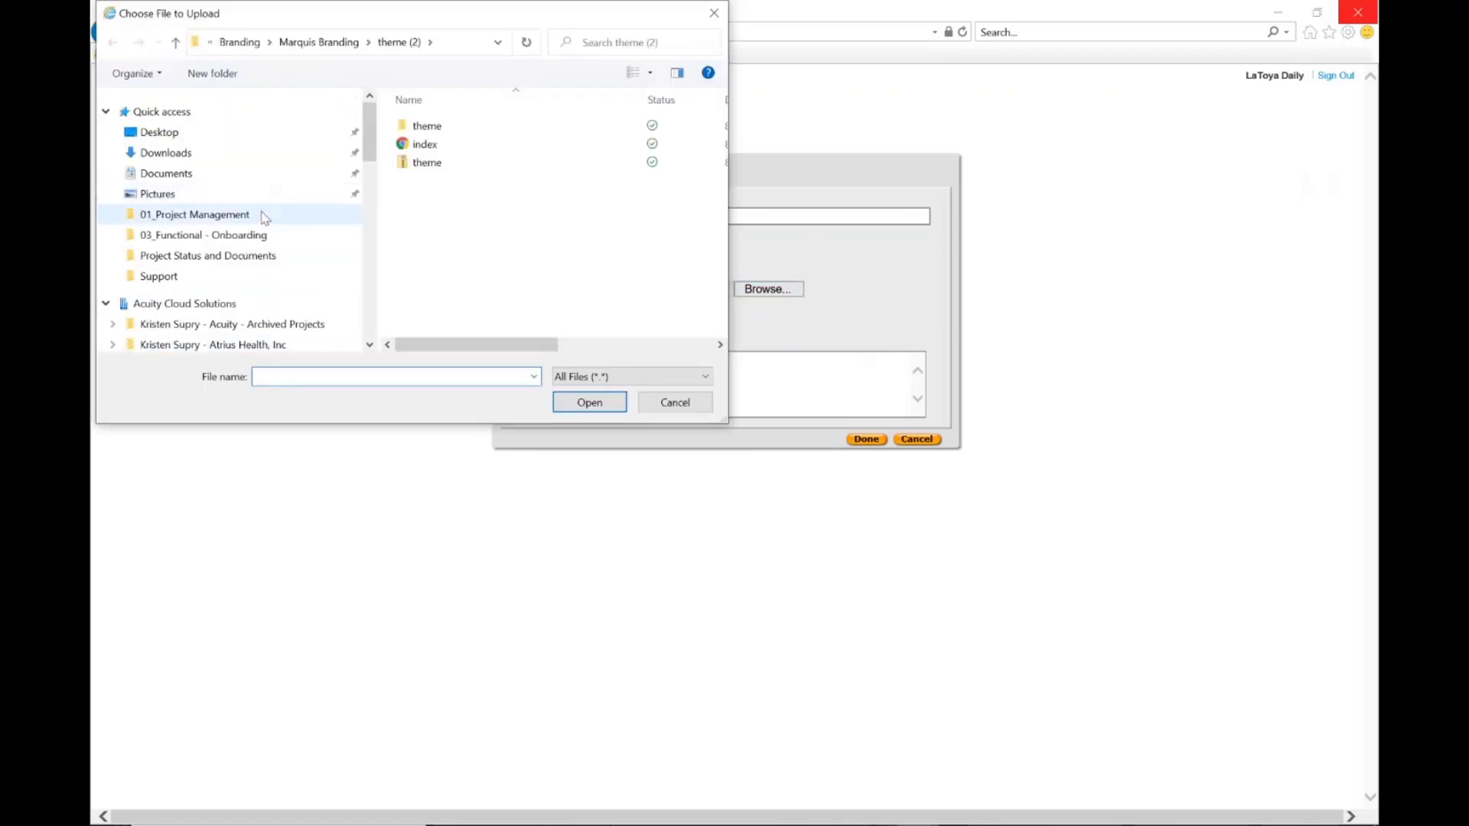
pyautogui.click(238, 180)
pyautogui.scroll(-2, 449, 255)
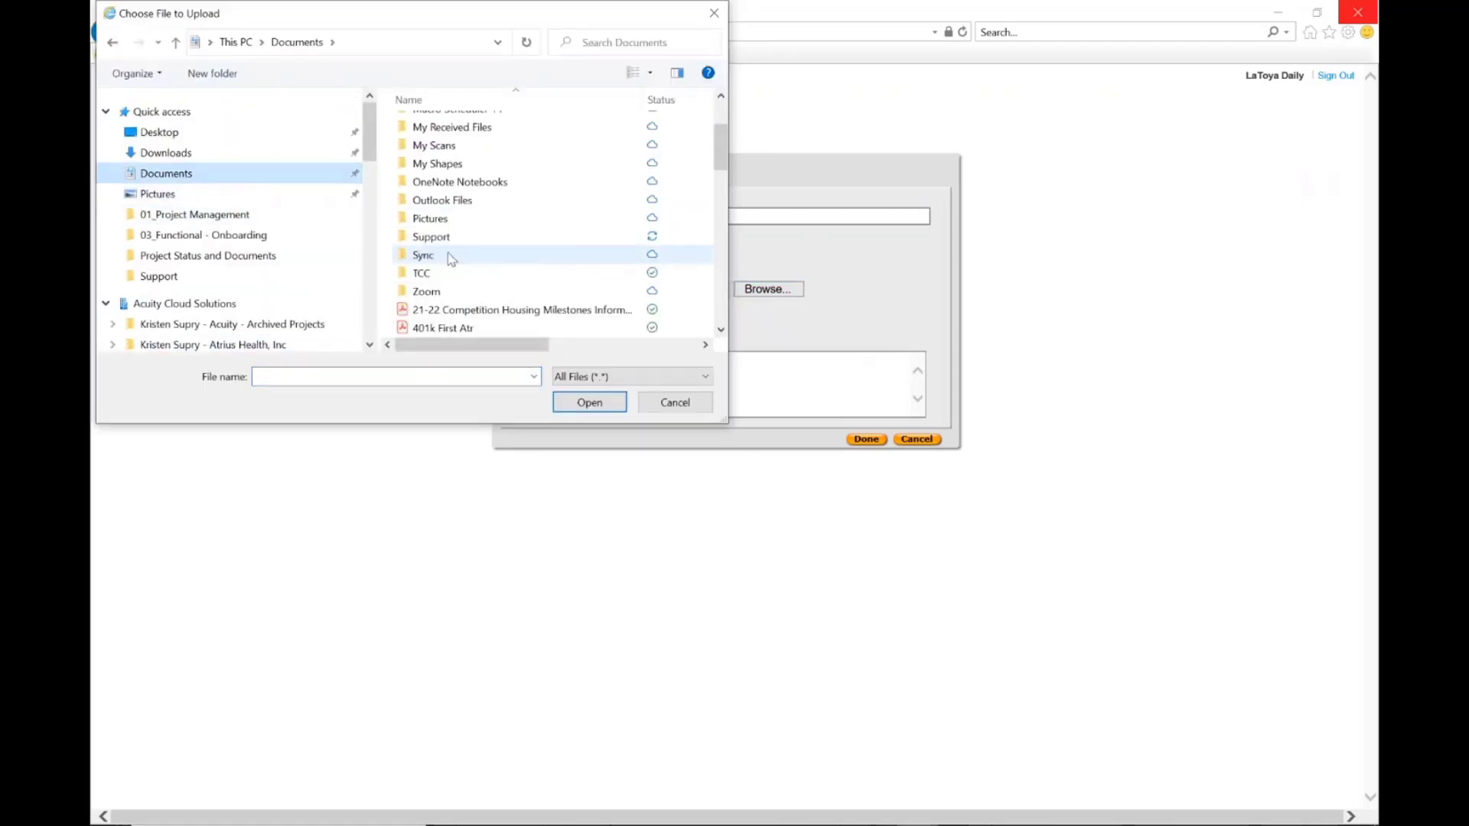
pyautogui.doubleClick(447, 240)
pyautogui.write('can')
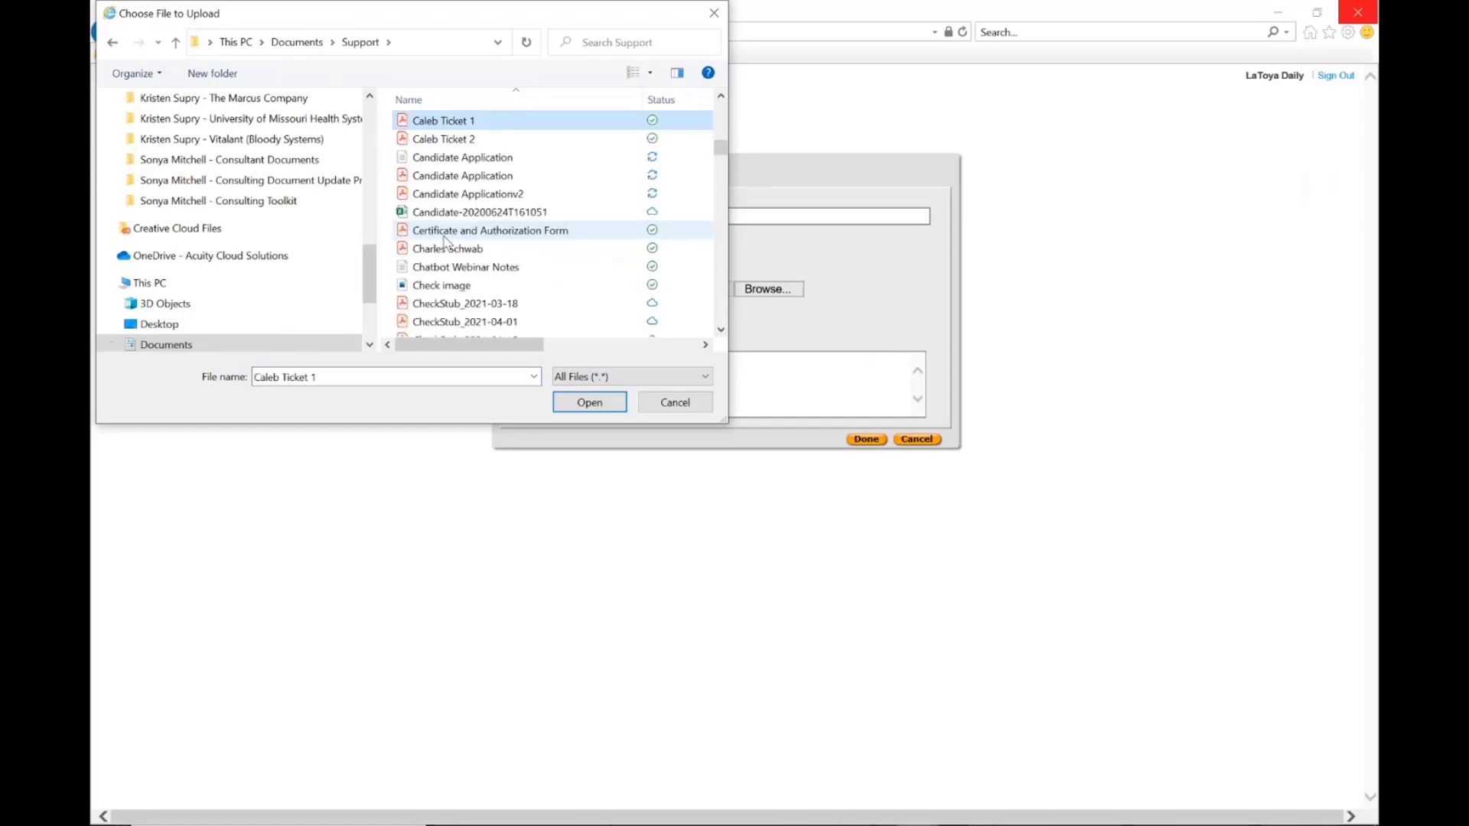
pyautogui.doubleClick(471, 195)
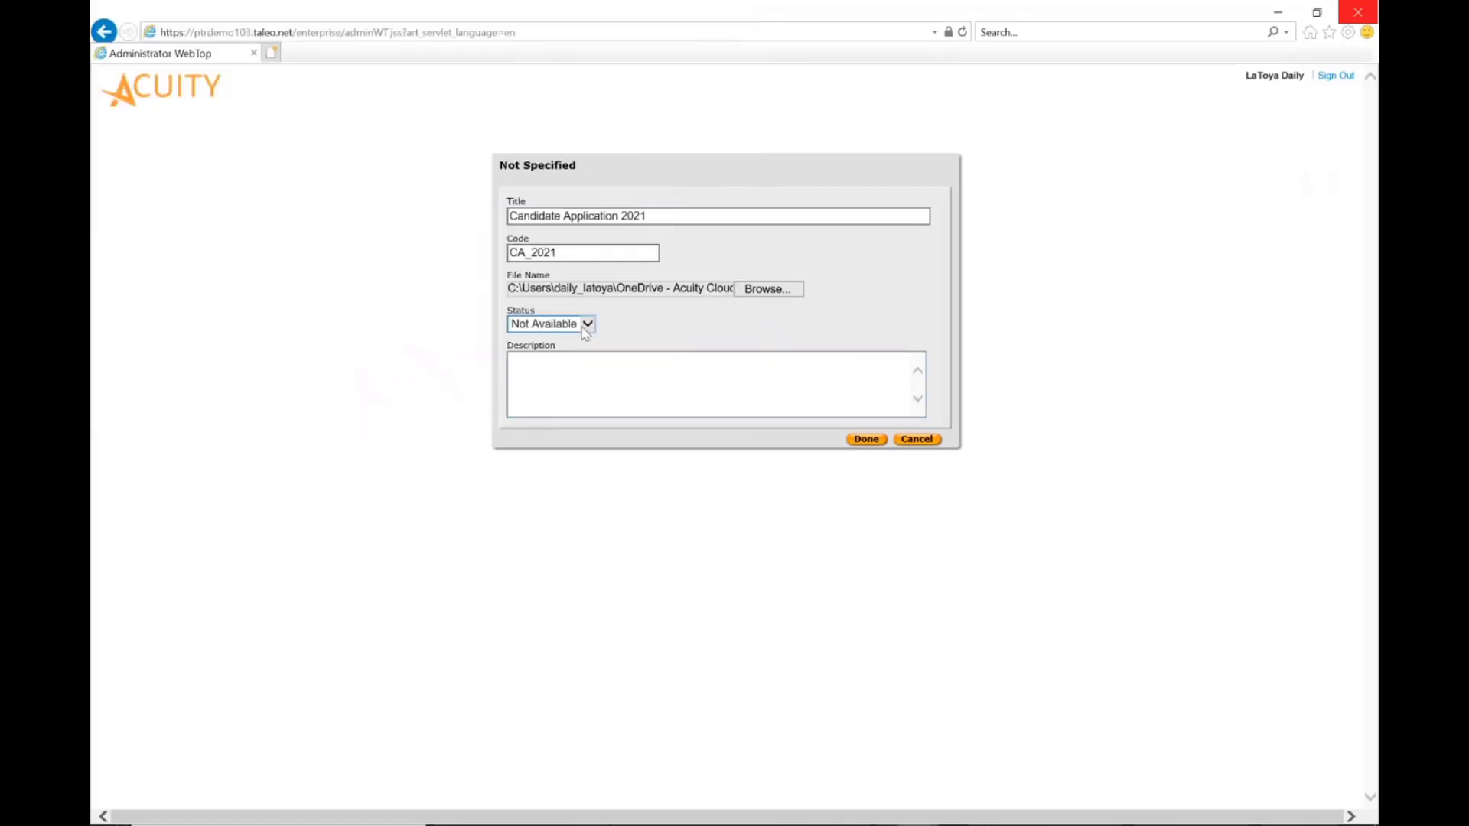
# Set the merge form's status to Available, describe it as Candidate Application 2021, save it and leave for the Taleo home page.
pyautogui.click(586, 323)
pyautogui.click(570, 311)
pyautogui.click(554, 373)
pyautogui.write('Candidat')
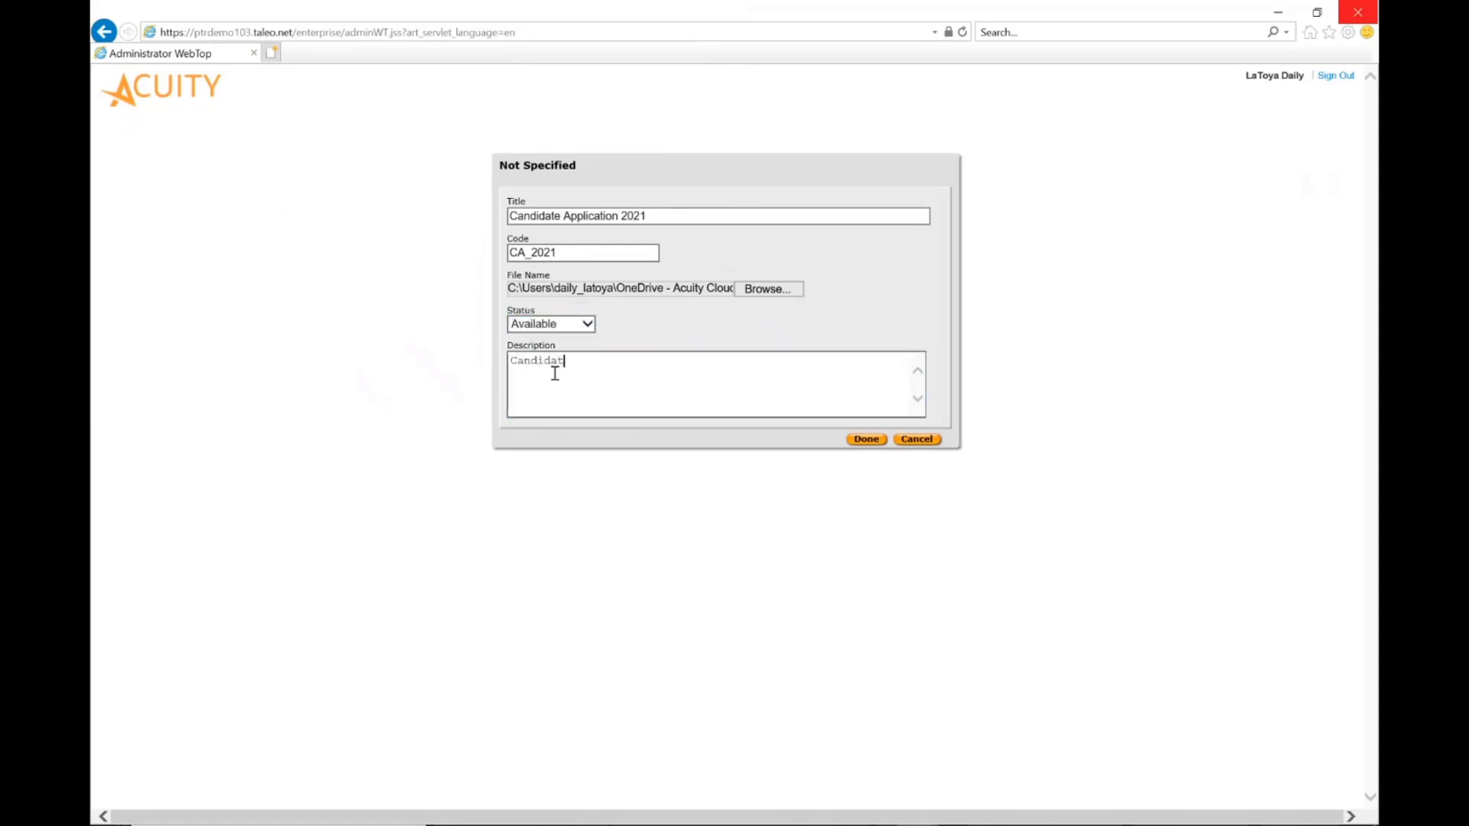
pyautogui.write('e Application')
pyautogui.press('BackSpace')
pyautogui.press('BackSpace')
pyautogui.press('BackSpace')
pyautogui.press('BackSpace')
pyautogui.press('BackSpace')
pyautogui.press('BackSpace')
pyautogui.press('BackSpace')
pyautogui.press('BackSpace')
pyautogui.write('plication 2021')
pyautogui.click(859, 439)
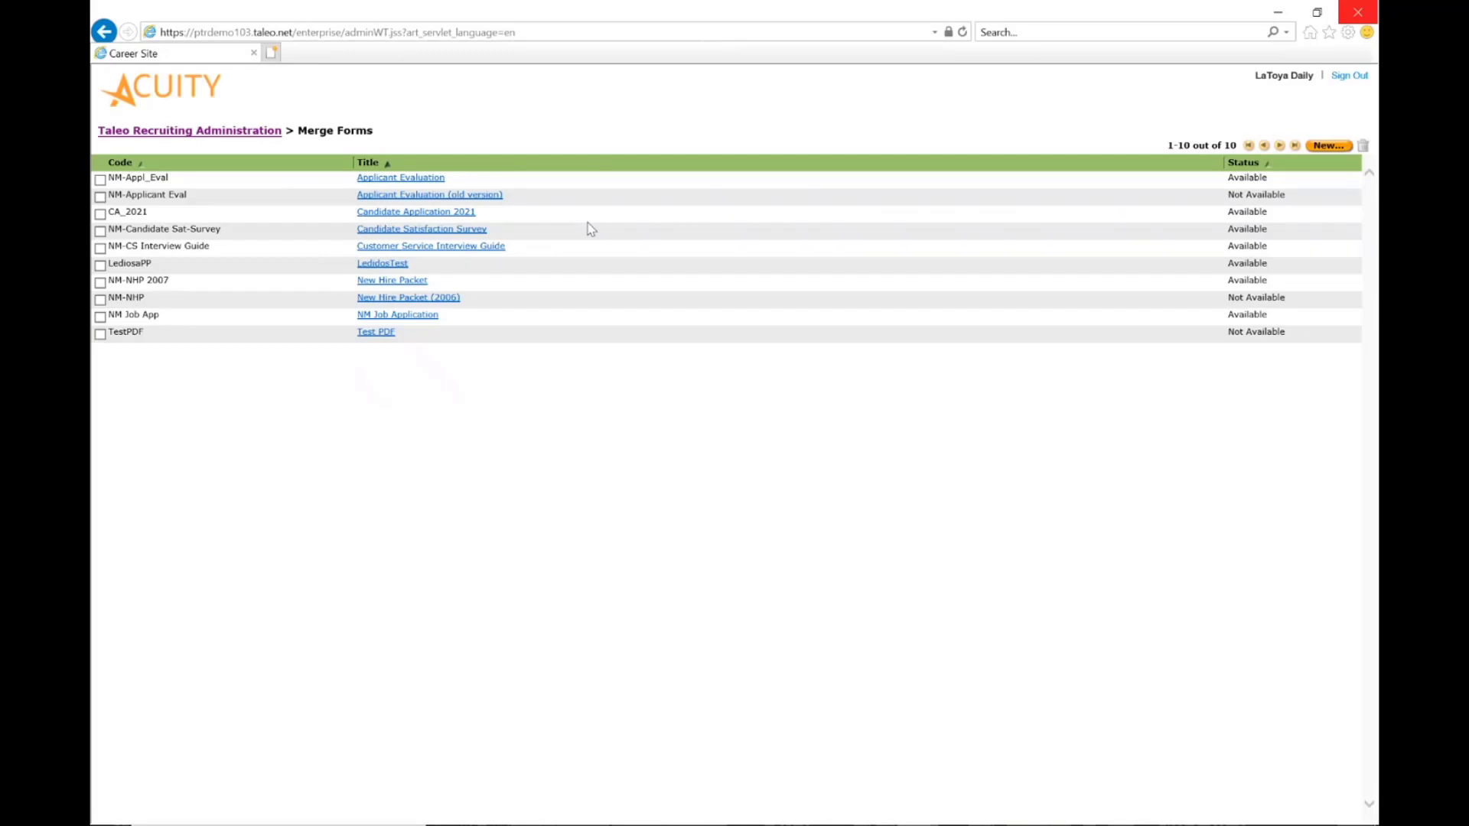
pyautogui.click(257, 133)
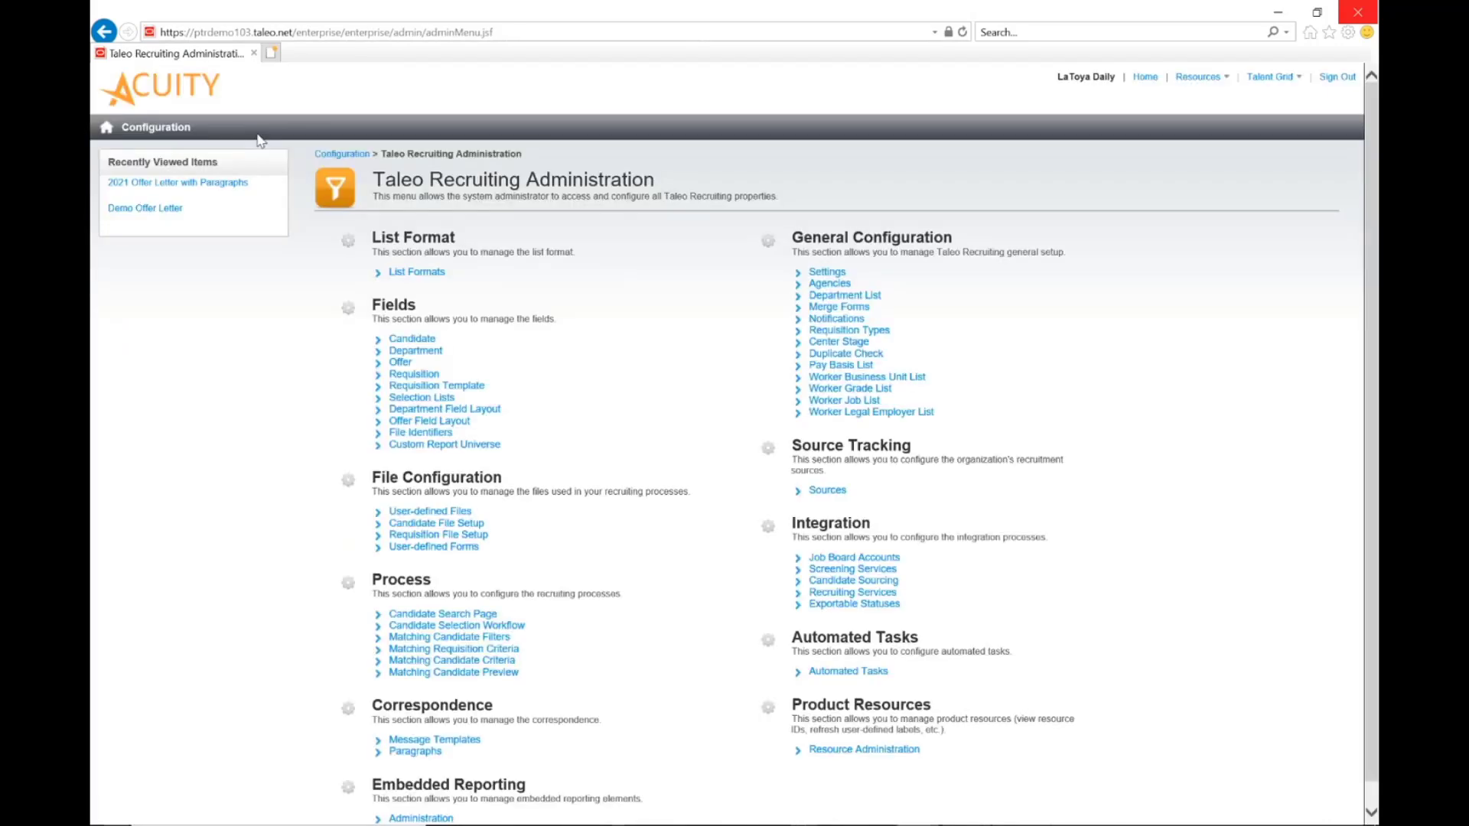
pyautogui.click(107, 128)
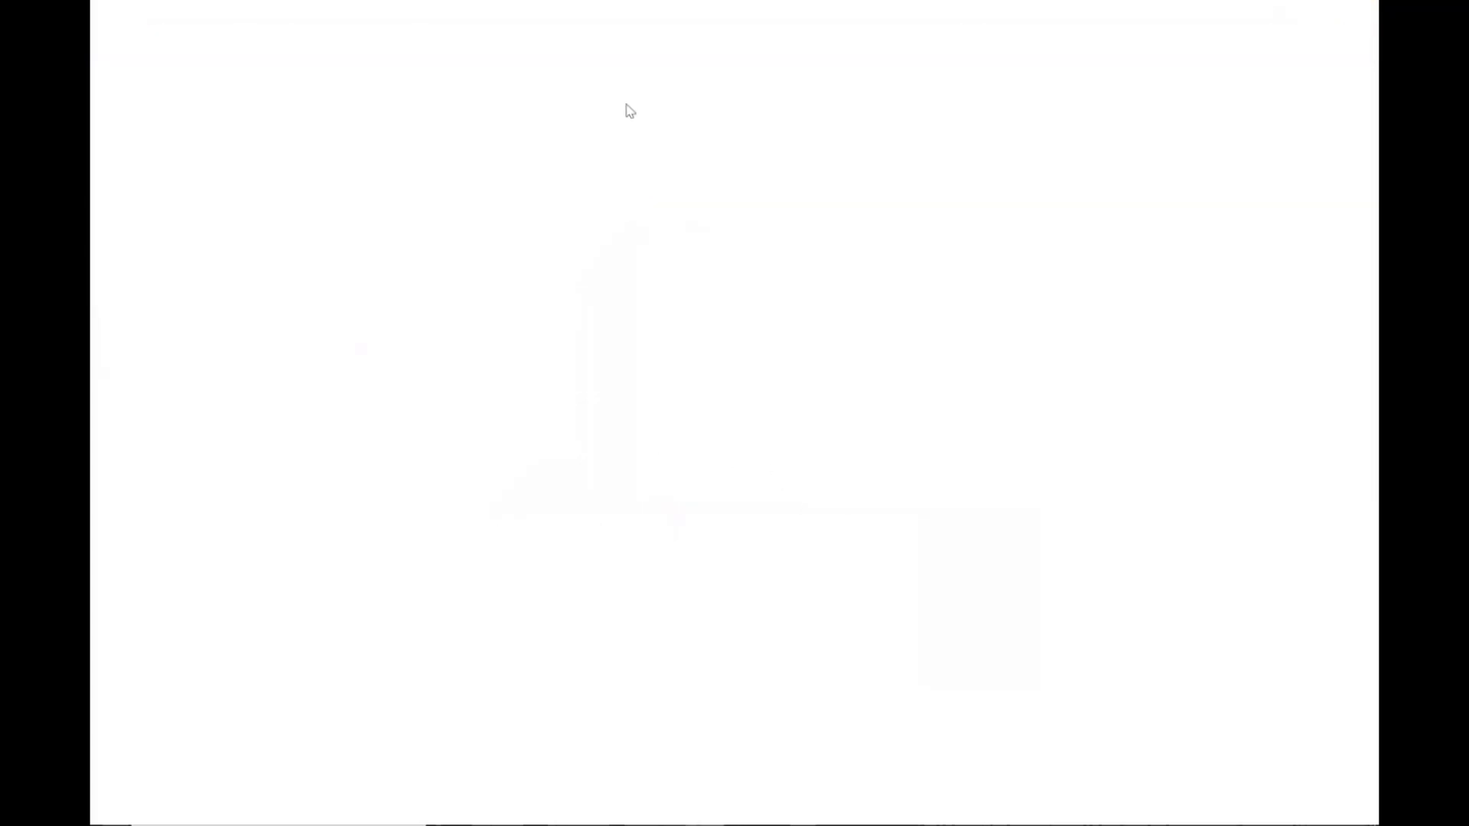
# Switch to Firefox, open the ptrdemo103.taleo.net sign-in page and sign in with the saved credentials.
pyautogui.click(606, 53)
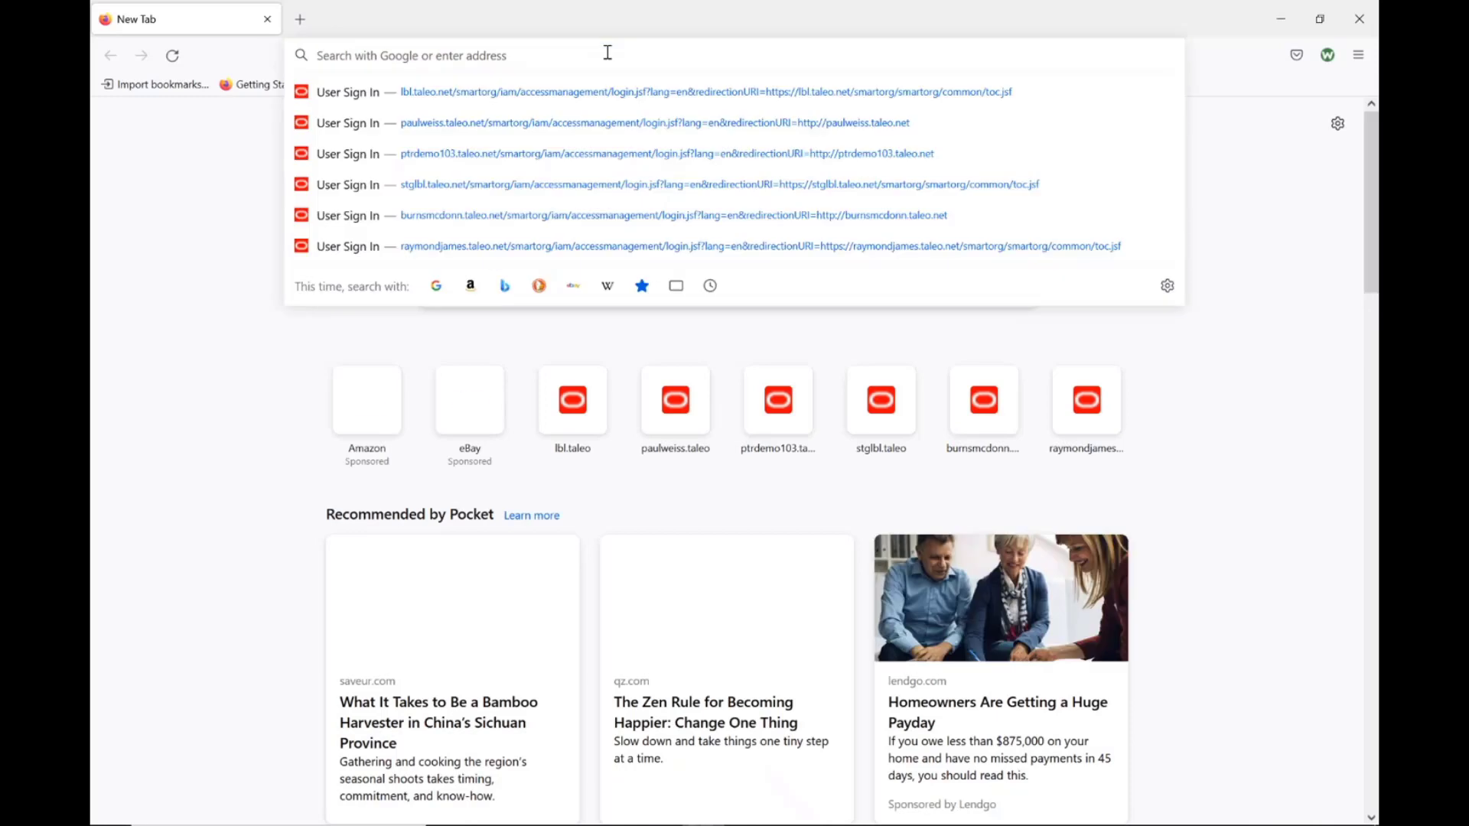
pyautogui.write('ptrdemo103.taleo.net/')
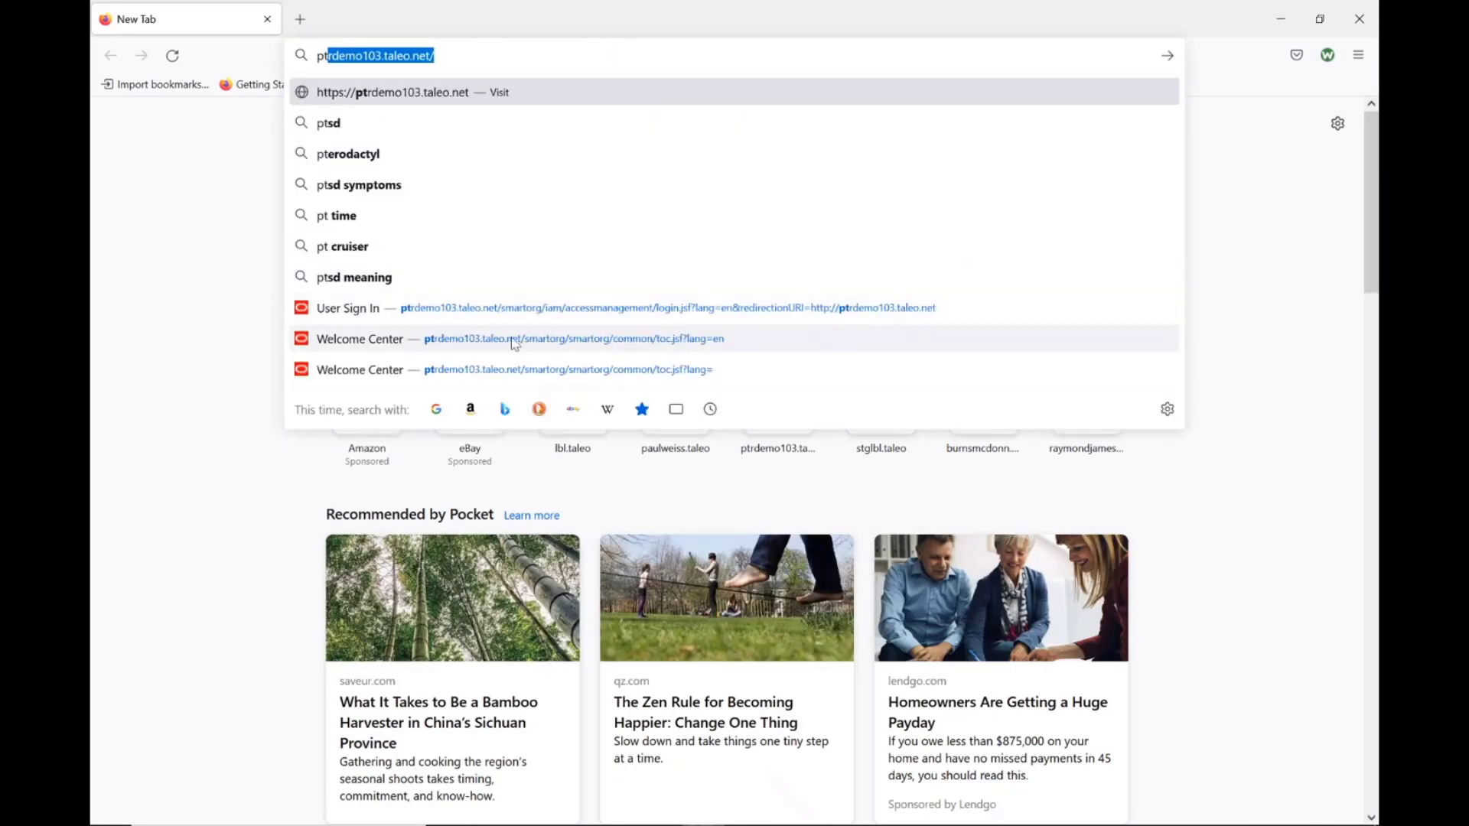
pyautogui.click(520, 310)
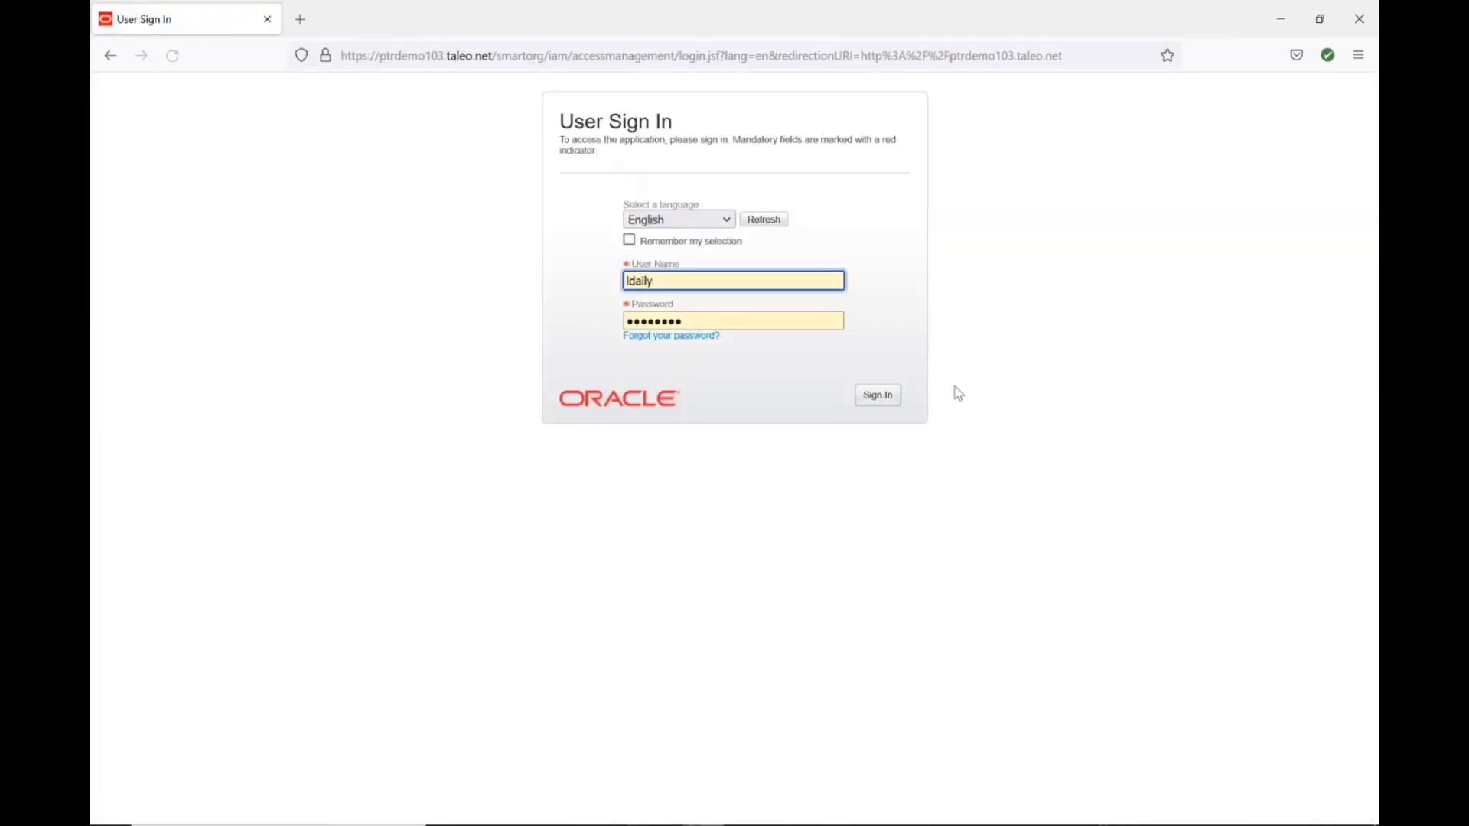
pyautogui.click(876, 396)
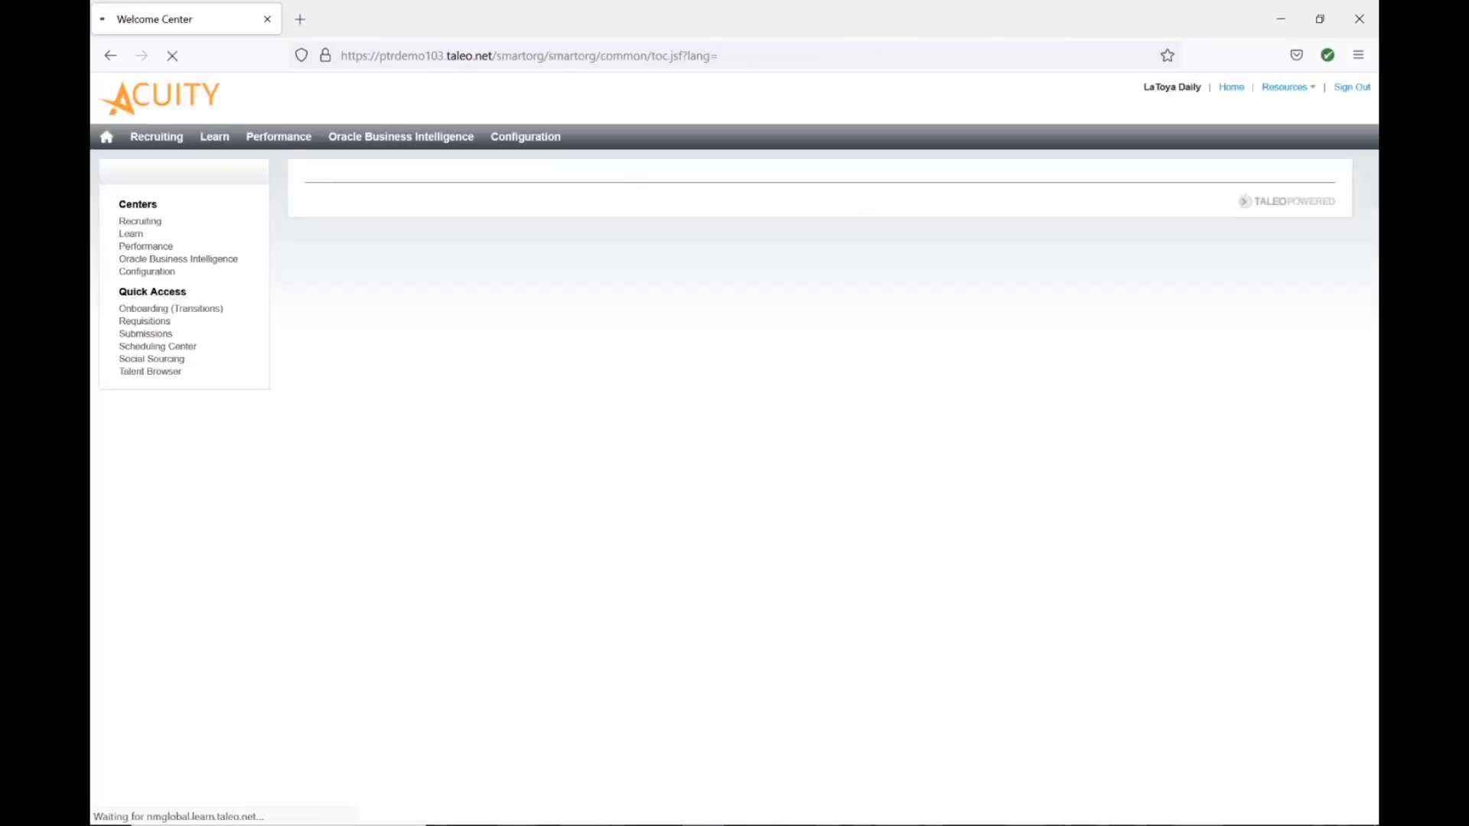
# Open the submissions list, remove the Draft status filter and open the first candidate's Business Analyst submission.
pyautogui.click(150, 341)
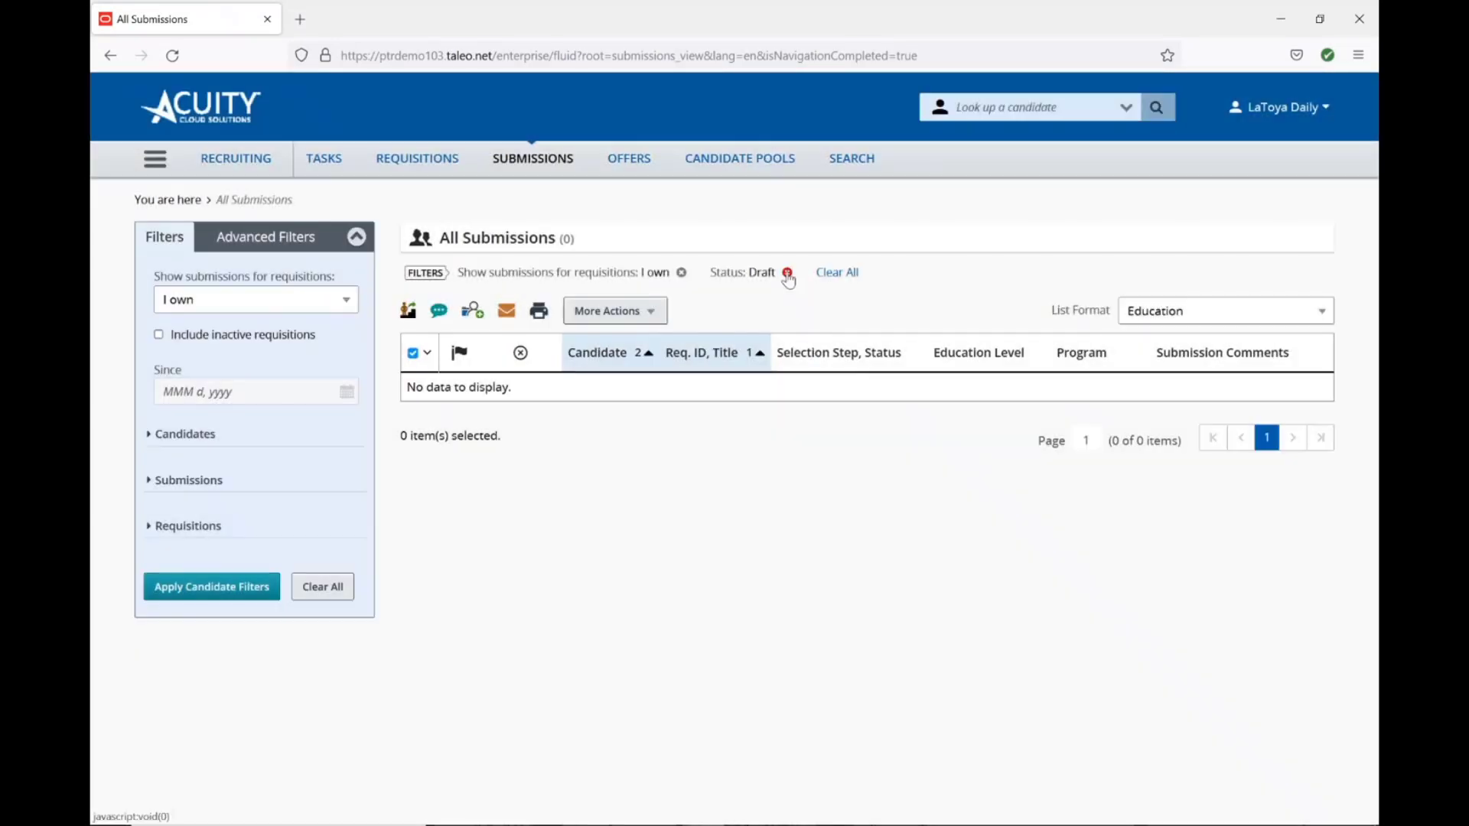
pyautogui.click(788, 273)
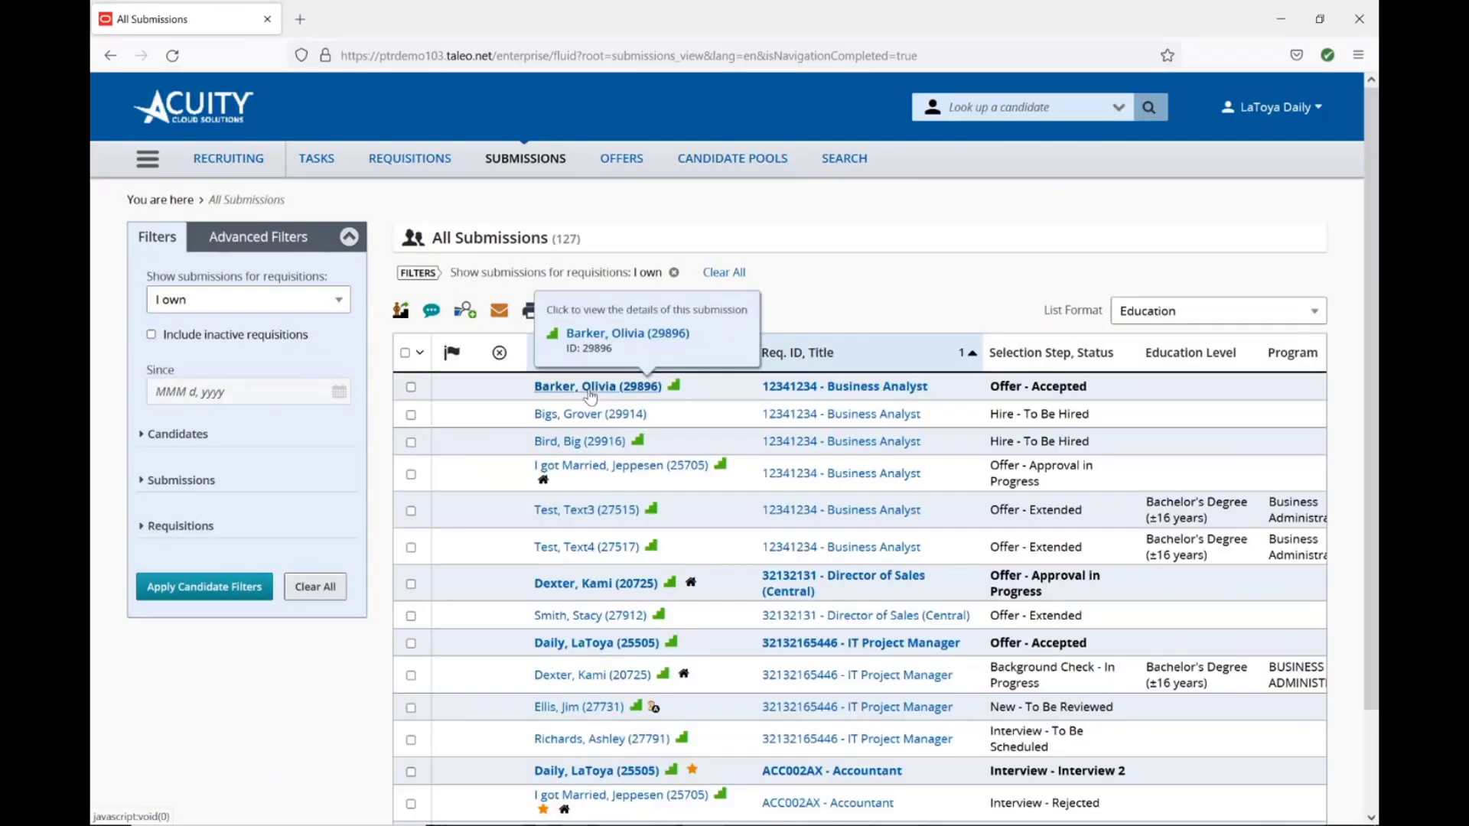
pyautogui.click(589, 389)
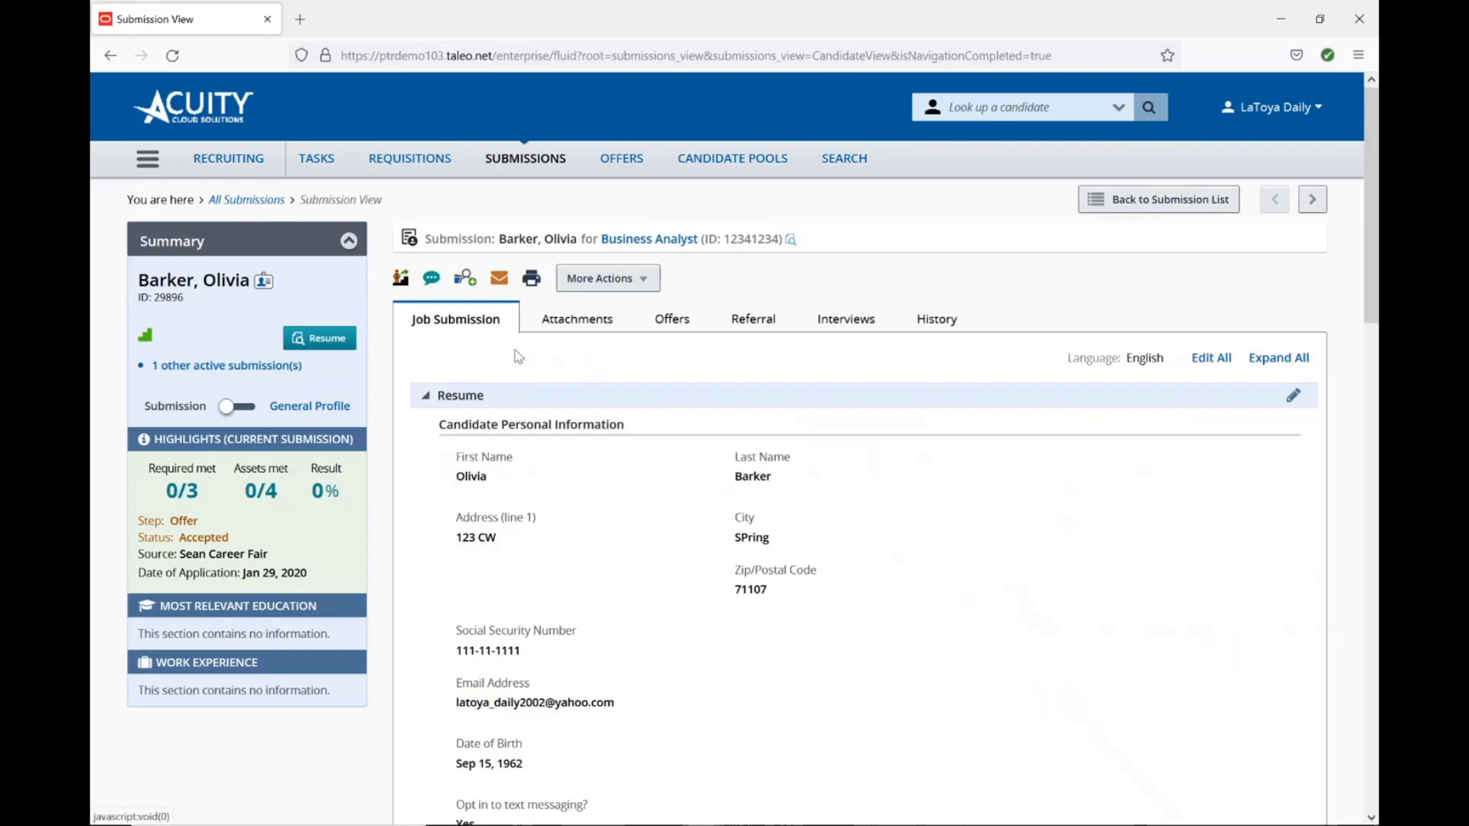
# Fill out the Candidate Application 2021 form for this submission, and return to the submission with the form list closed.
pyautogui.click(645, 286)
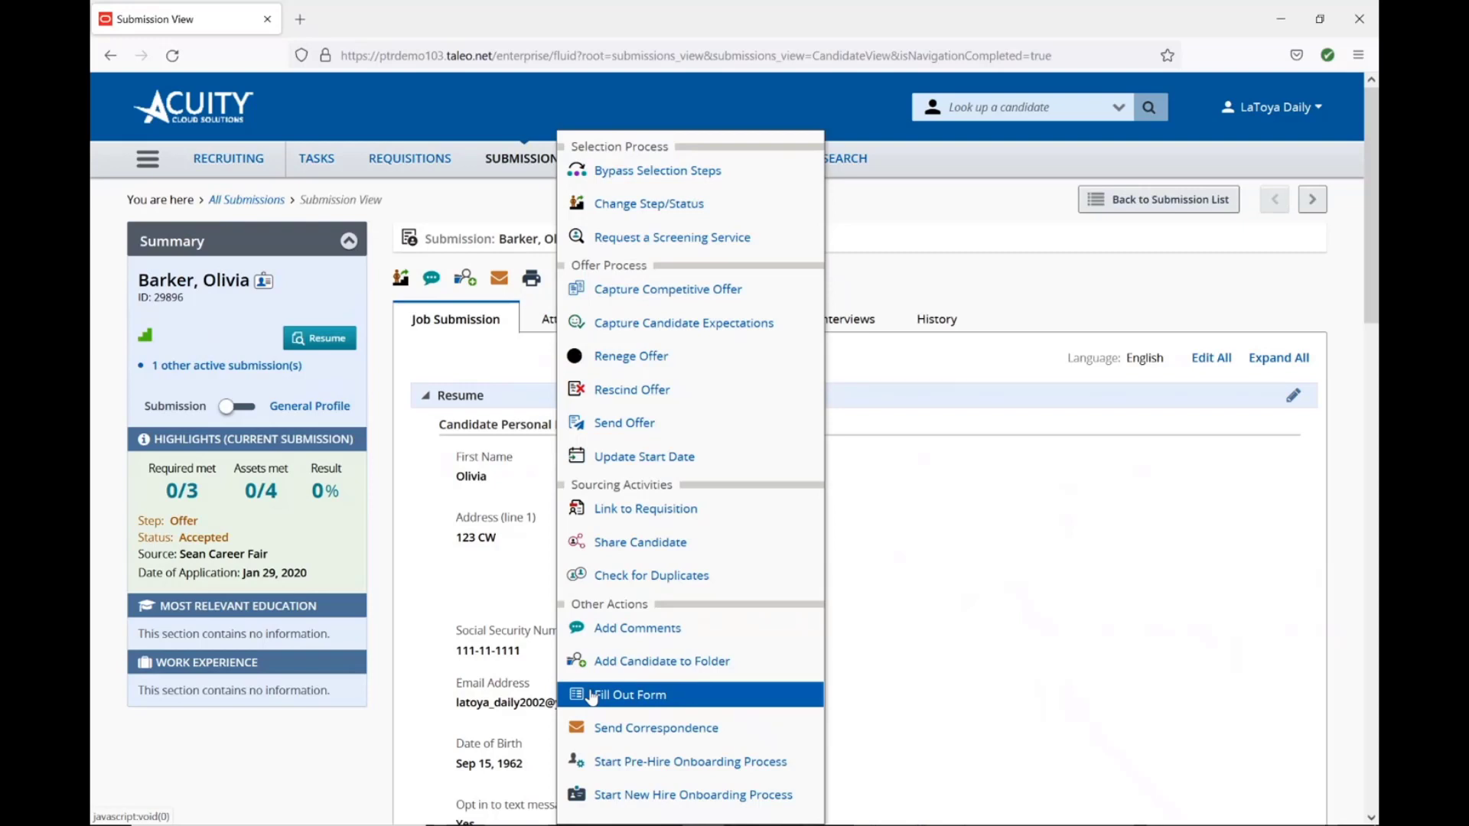
pyautogui.click(605, 697)
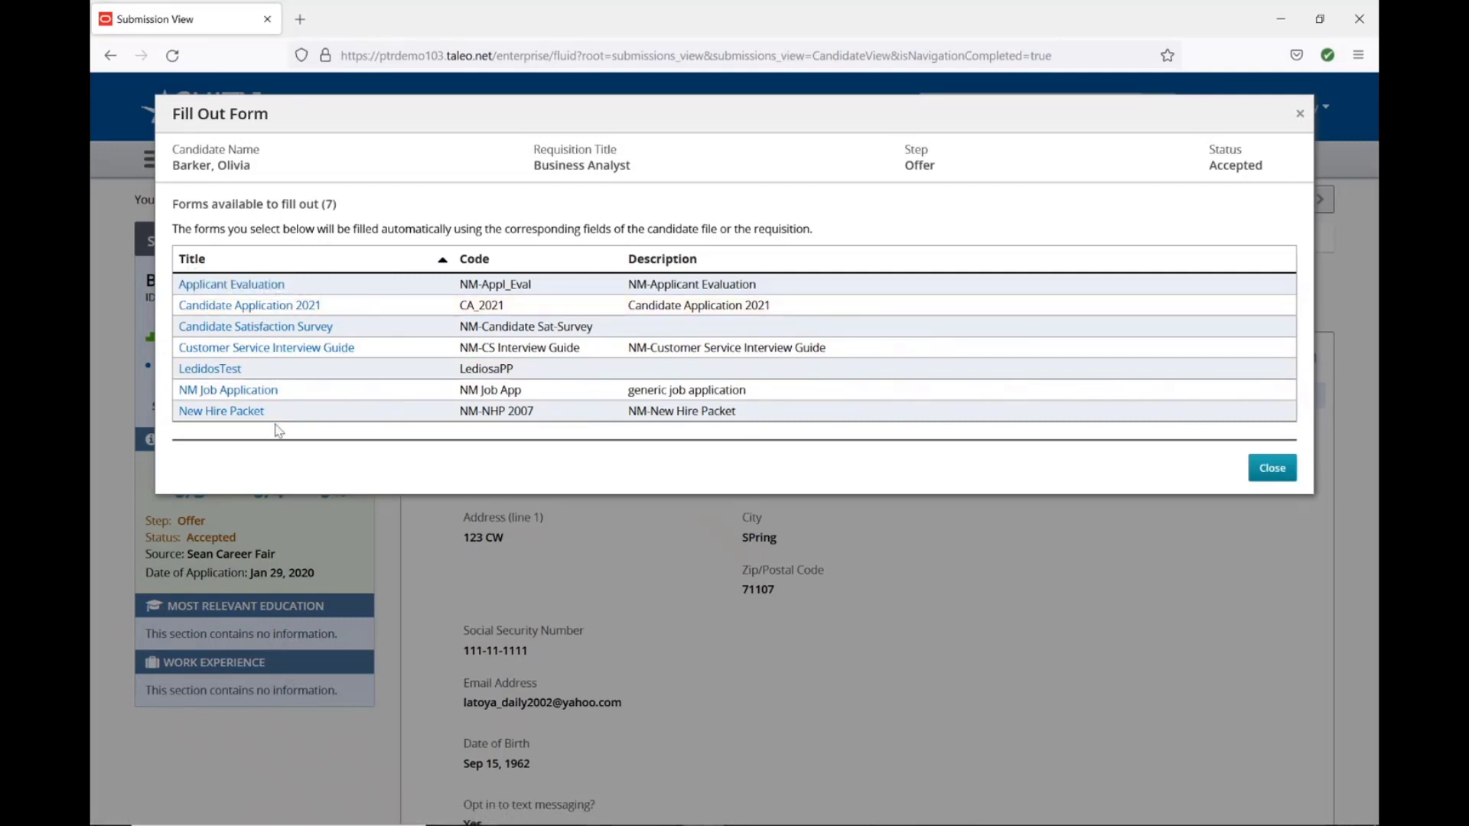
pyautogui.click(286, 307)
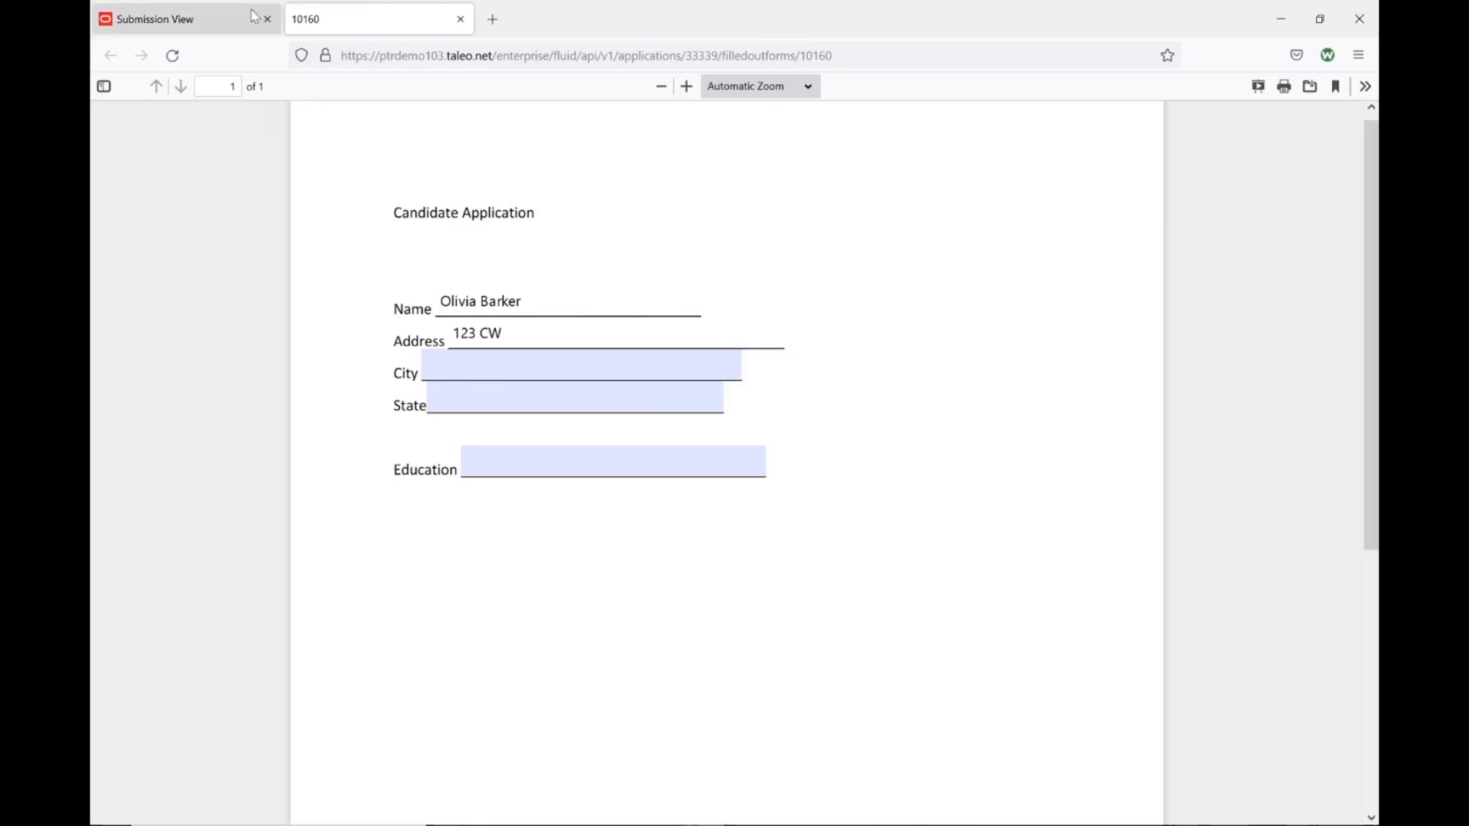
pyautogui.click(184, 18)
pyautogui.click(1272, 468)
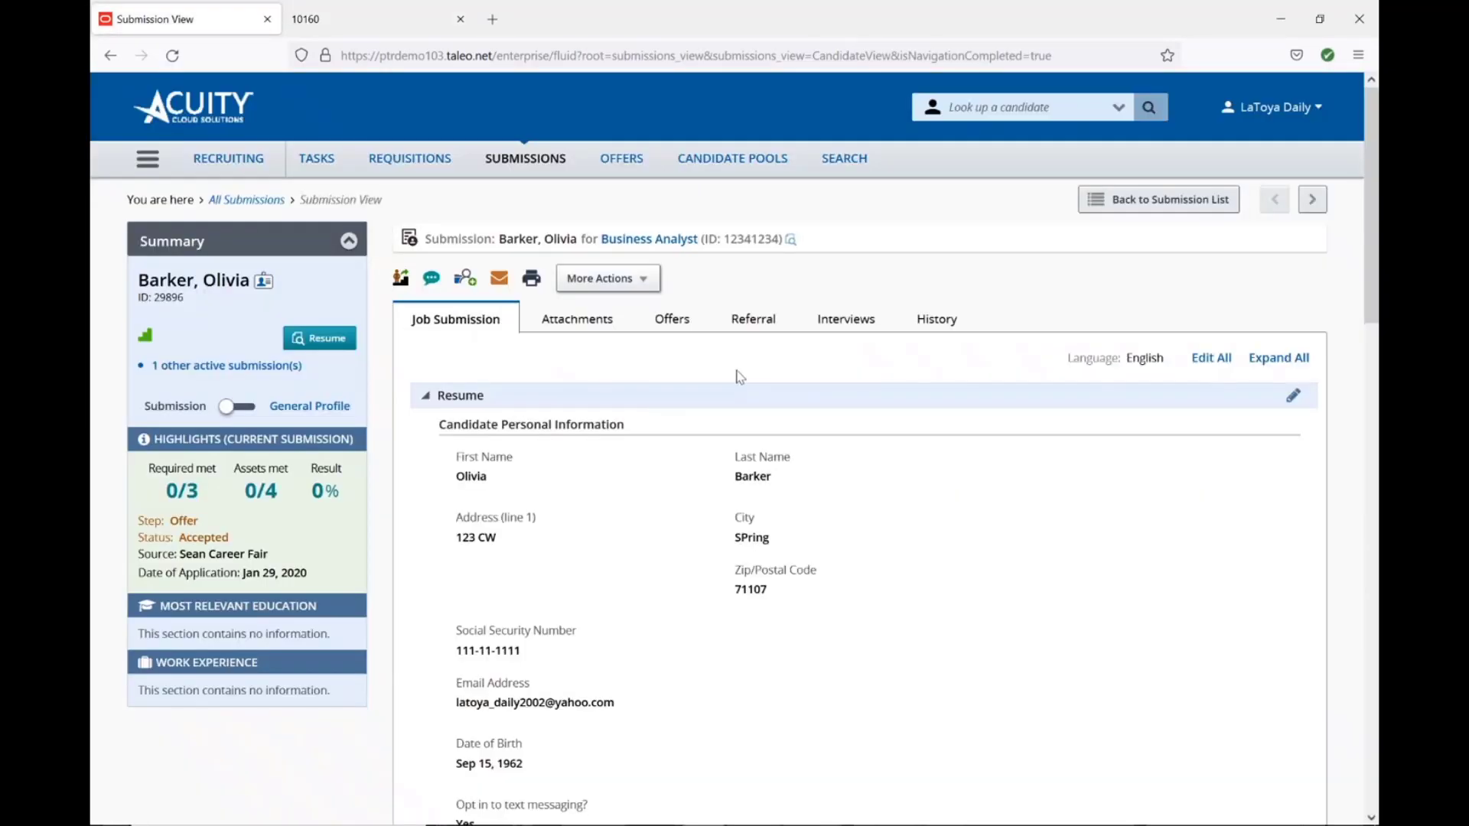